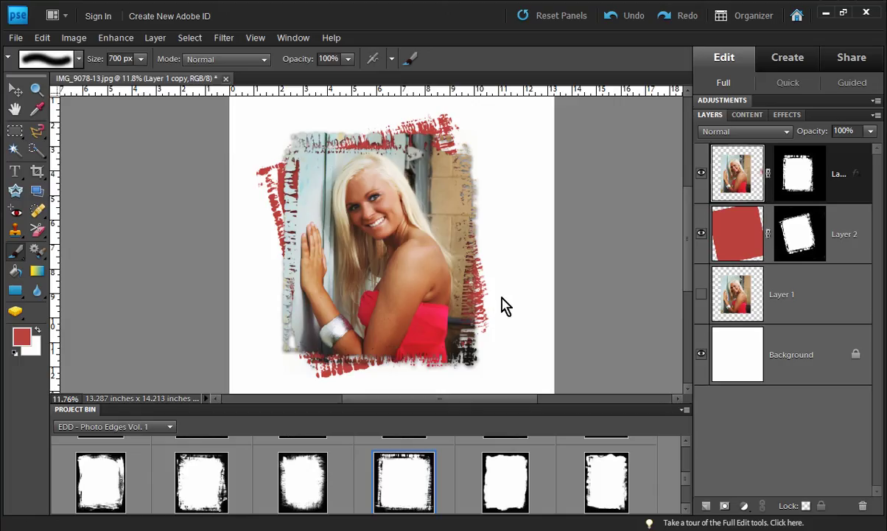
# Open the Senior 02 guitar portrait as a docked tab, fit it on screen, and duplicate it into Layer 1.
pyautogui.click(161, 428)
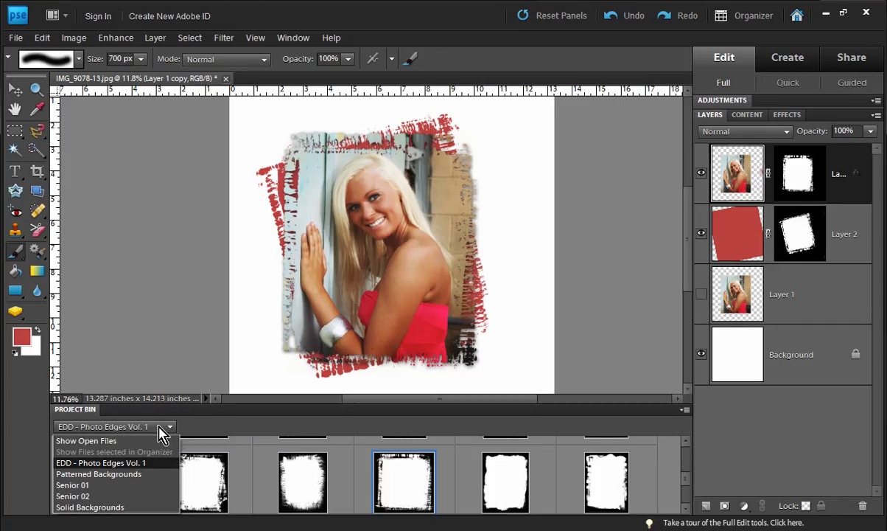
pyautogui.click(99, 496)
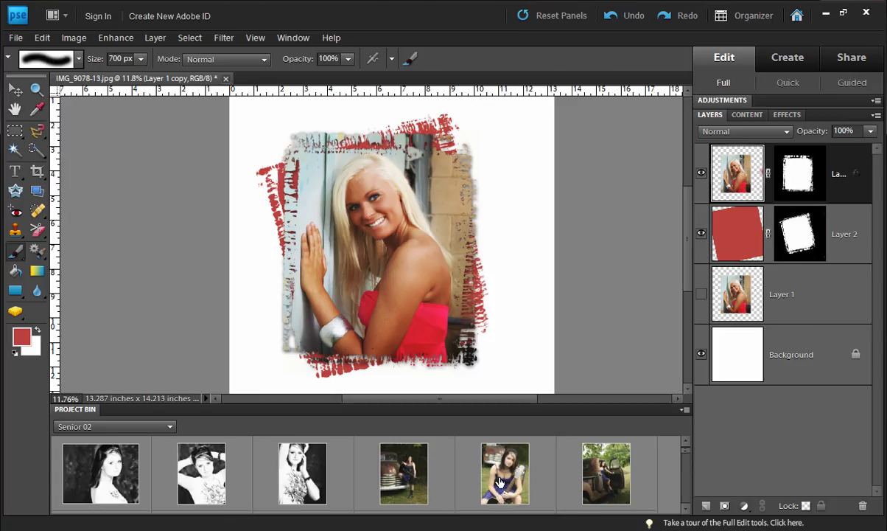
pyautogui.doubleClick(503, 475)
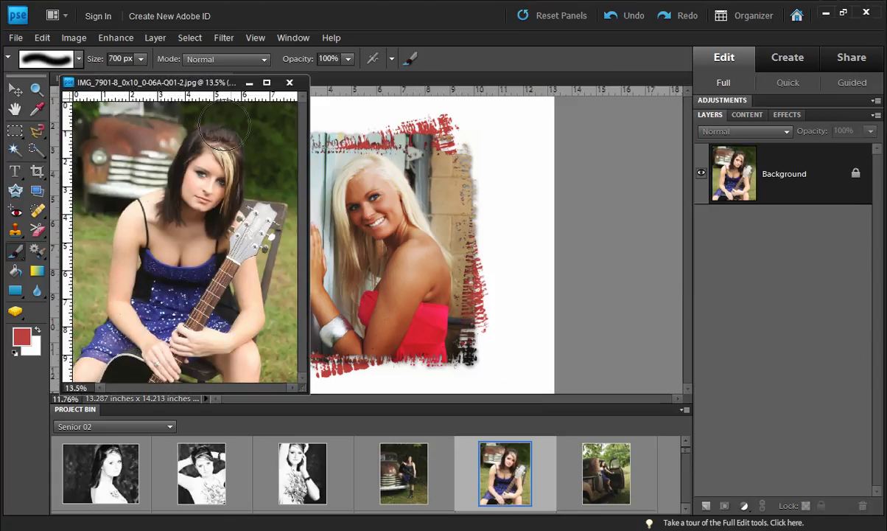
pyautogui.moveTo(209, 86); pyautogui.dragTo(358, 105)
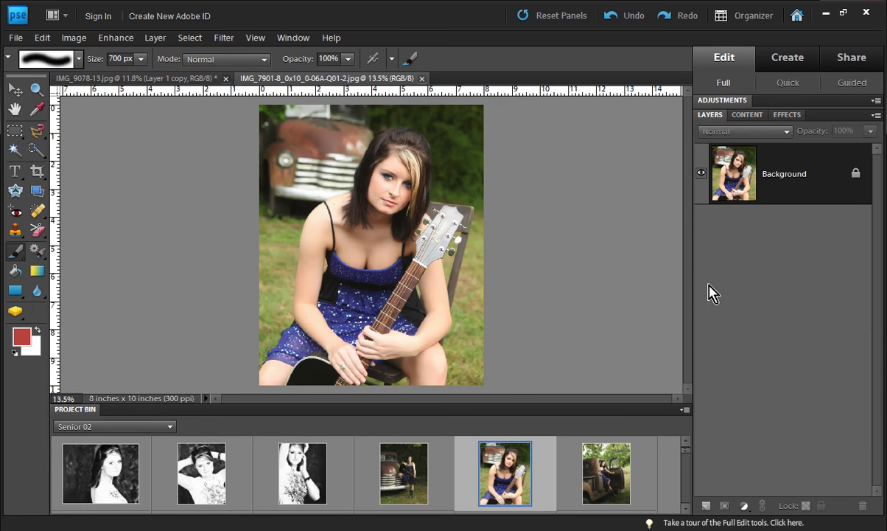
pyautogui.hotkey('ctrl', '0')
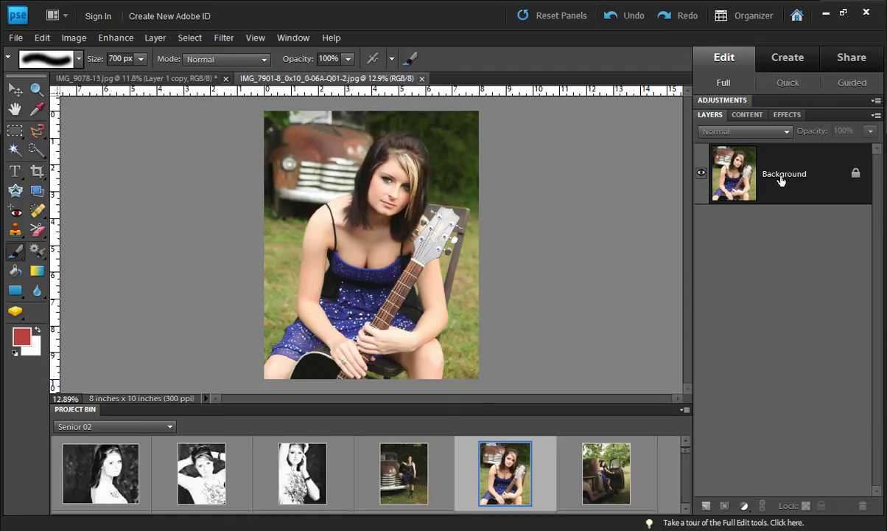
pyautogui.hotkey('ctrl', 'j')
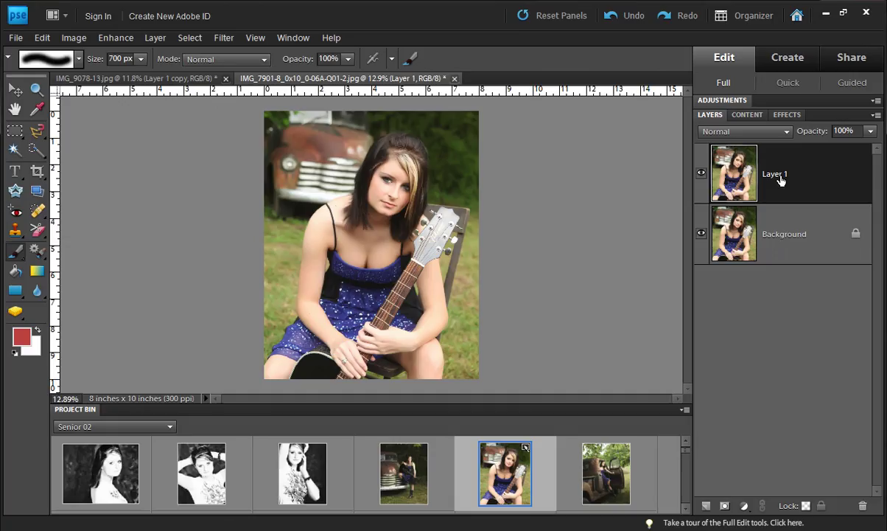
pyautogui.scroll(-2, 440, 211)
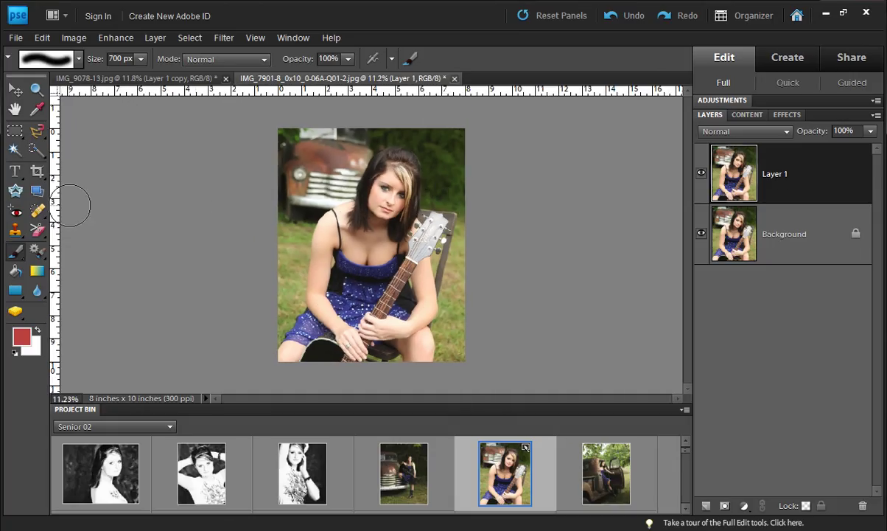
# Crop beyond the photo's edges to enlarge the canvas with a surrounding border.
pyautogui.click(37, 170)
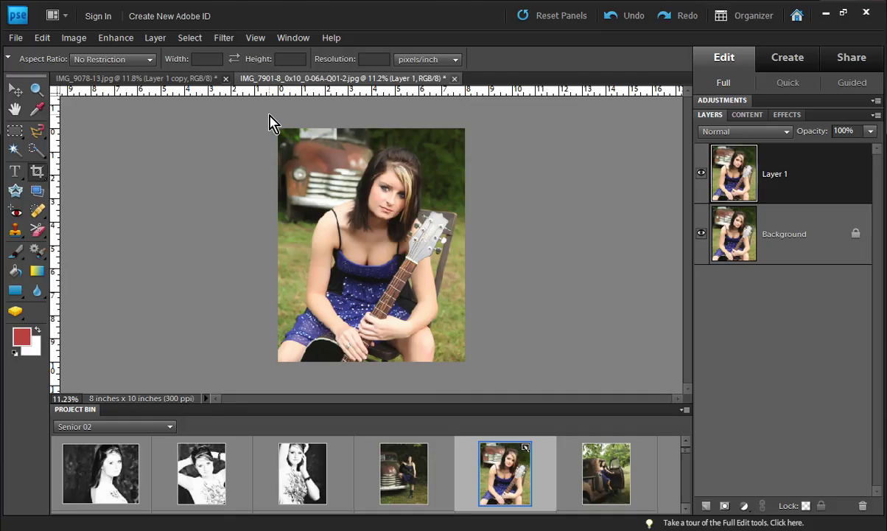
pyautogui.moveTo(271, 135); pyautogui.dragTo(547, 436)
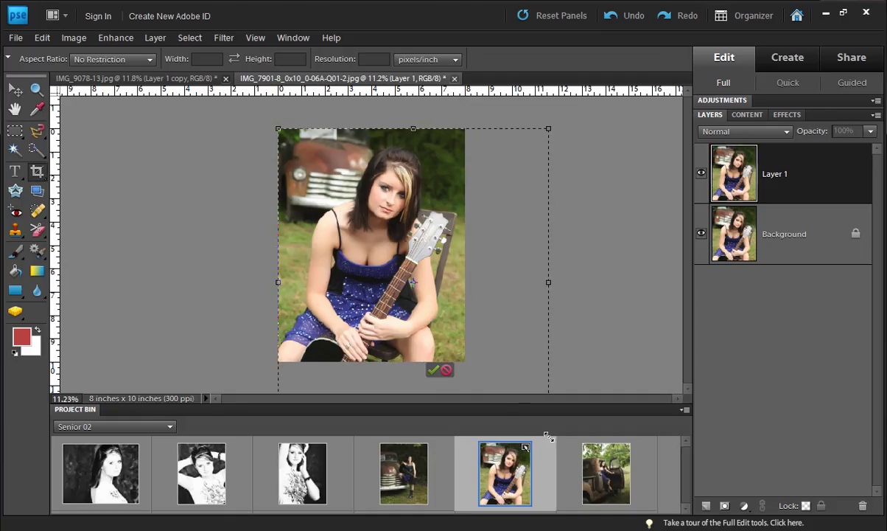
pyautogui.moveTo(489, 339); pyautogui.dragTo(444, 297)
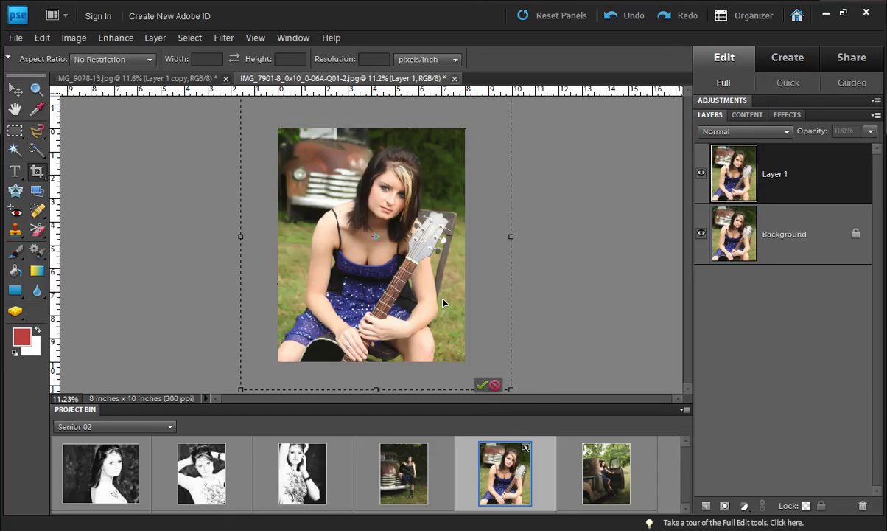
pyautogui.press('Return')
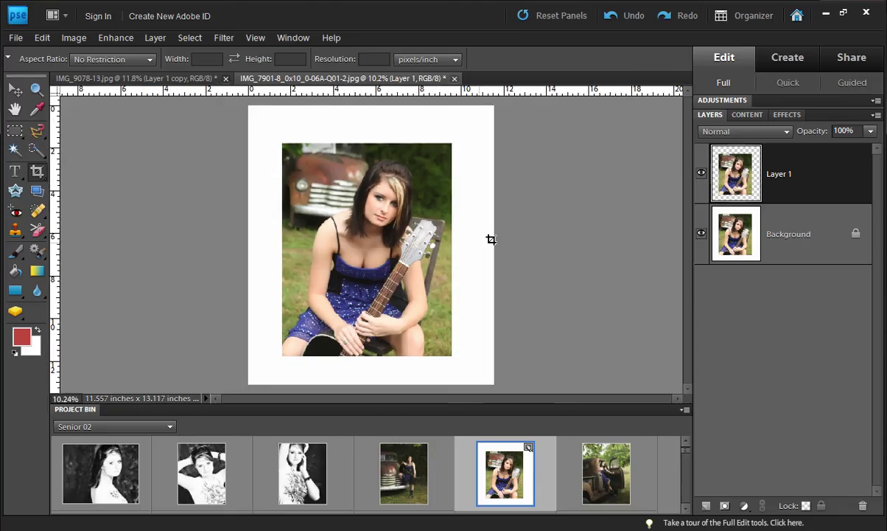
# Fill the Background layer with solid white.
pyautogui.click(799, 249)
pyautogui.press('d')
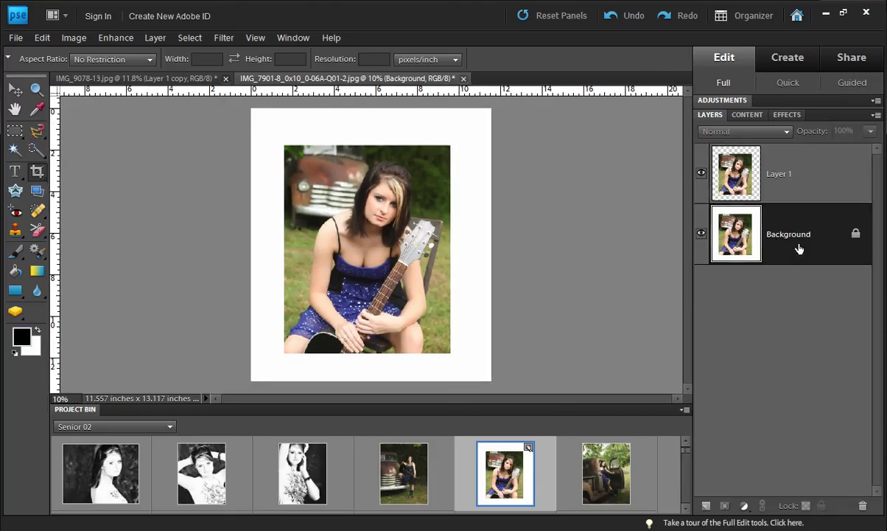
pyautogui.press('x')
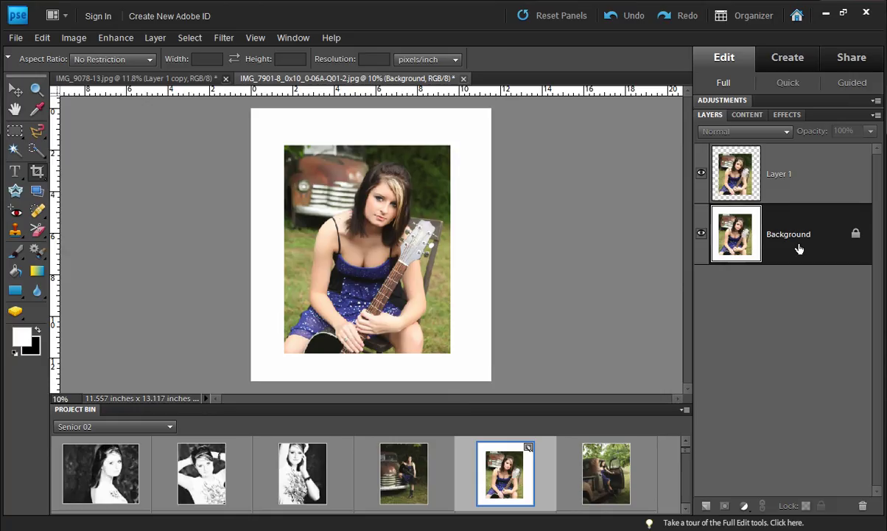
pyautogui.press('alt')
pyautogui.press('Escape')
pyautogui.hotkey('alt', 'BackSpace')
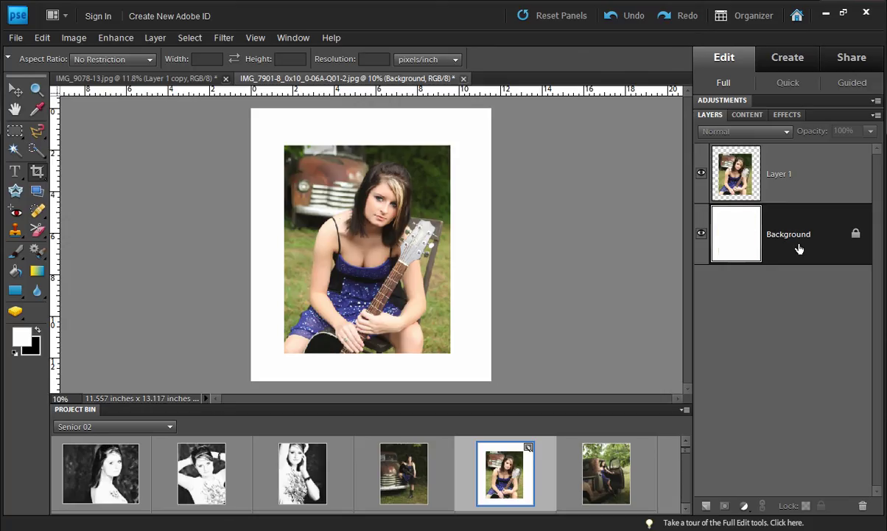
# Load Layer 1's outline as a selection, add a layer mask from it, and target the mask.
pyautogui.click(783, 182)
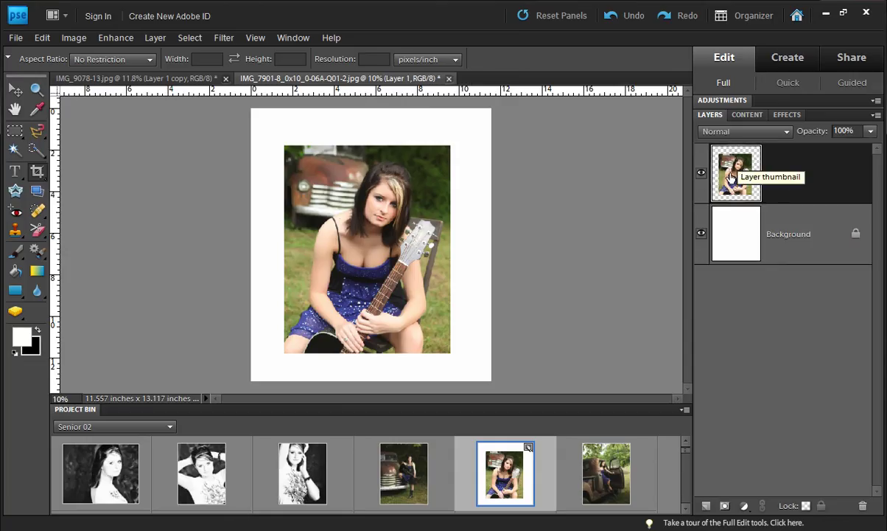
pyautogui.keyDown('ctrl'); pyautogui.click(731, 177); pyautogui.keyUp('ctrl')
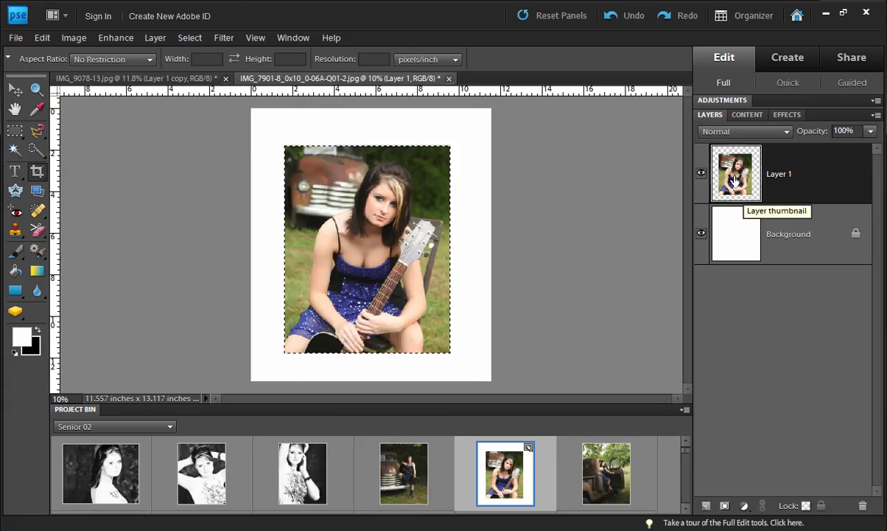
pyautogui.click(724, 506)
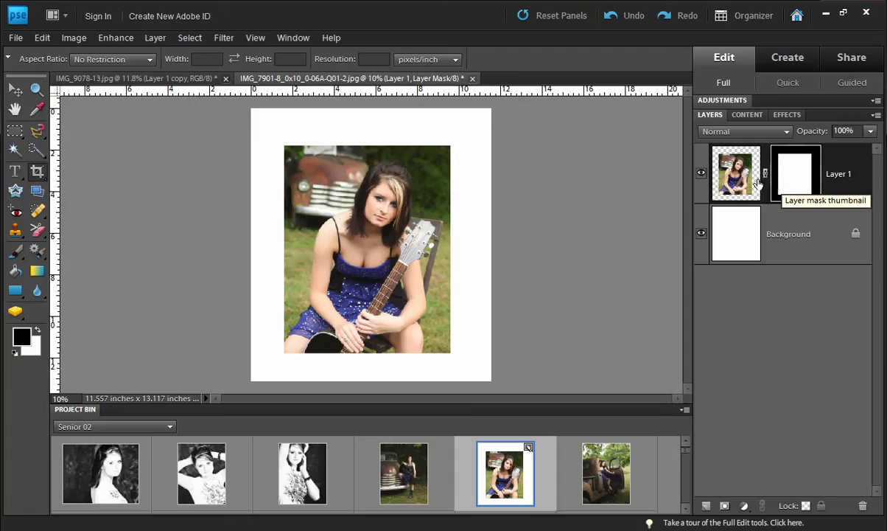
pyautogui.click(731, 163)
pyautogui.click(793, 178)
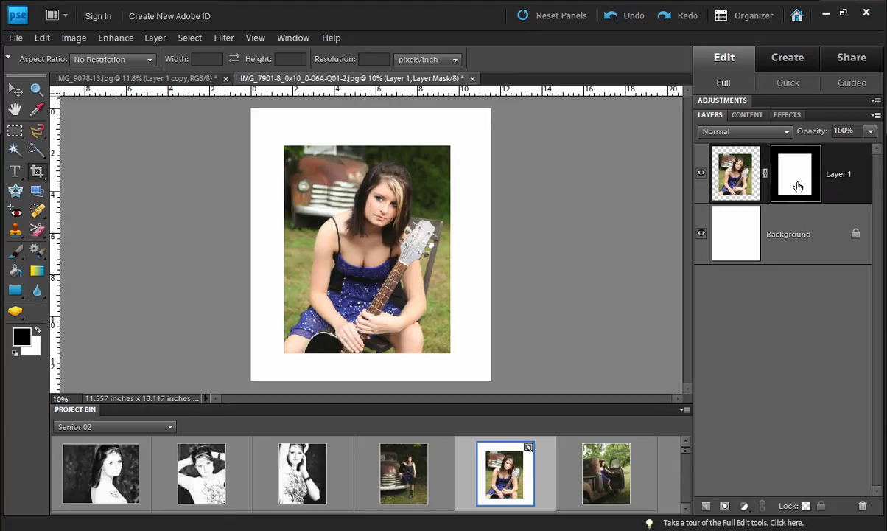
pyautogui.press('alt')
# Toggle Layer 1's mask view and disable/re-enable the mask, ending with the mask shown alone.
pyautogui.keyDown('alt'); pyautogui.click(797, 186); pyautogui.keyUp('alt')
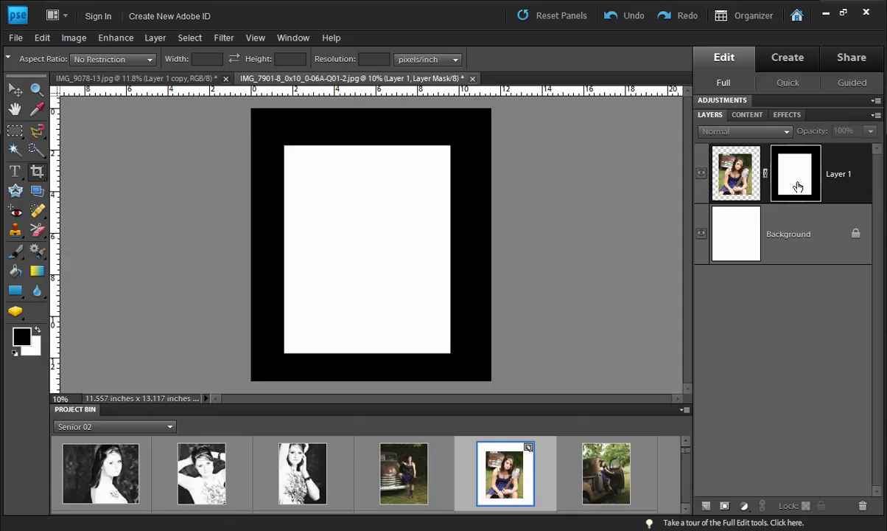
pyautogui.keyDown('alt'); pyautogui.click(797, 186); pyautogui.keyUp('alt')
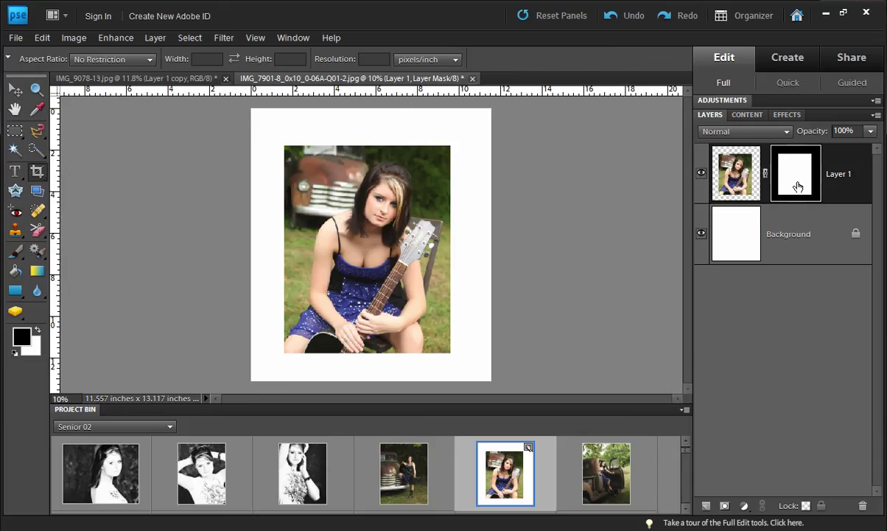
pyautogui.keyDown('shift'); pyautogui.click(794, 173); pyautogui.keyUp('shift')
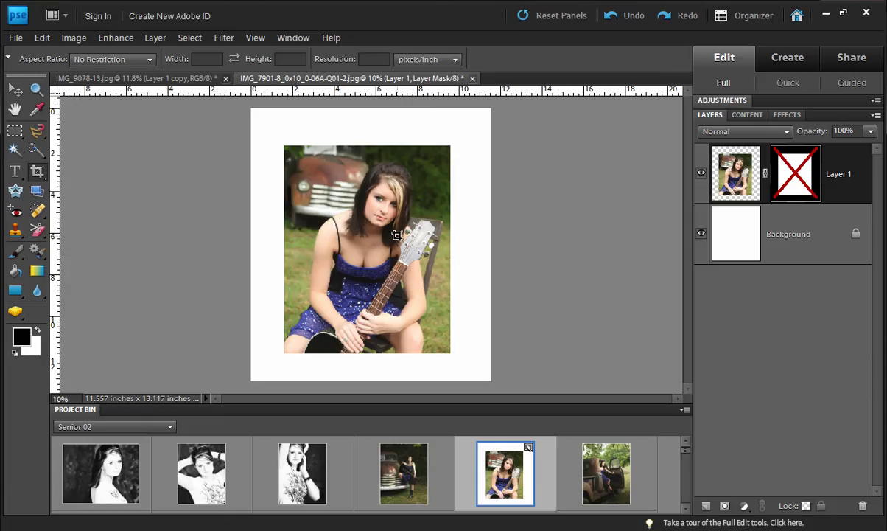
pyautogui.keyDown('shift'); pyautogui.click(788, 186); pyautogui.keyUp('shift')
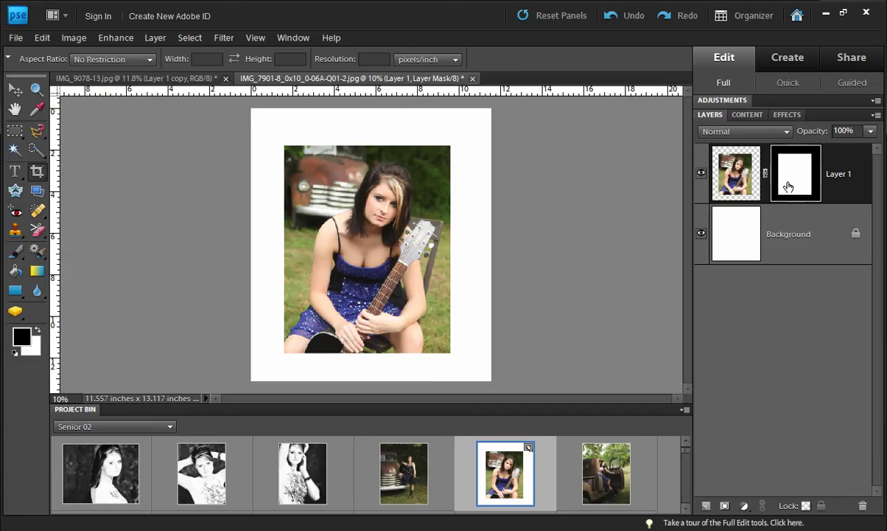
pyautogui.press('alt')
pyautogui.keyDown('alt'); pyautogui.click(788, 186); pyautogui.keyUp('alt')
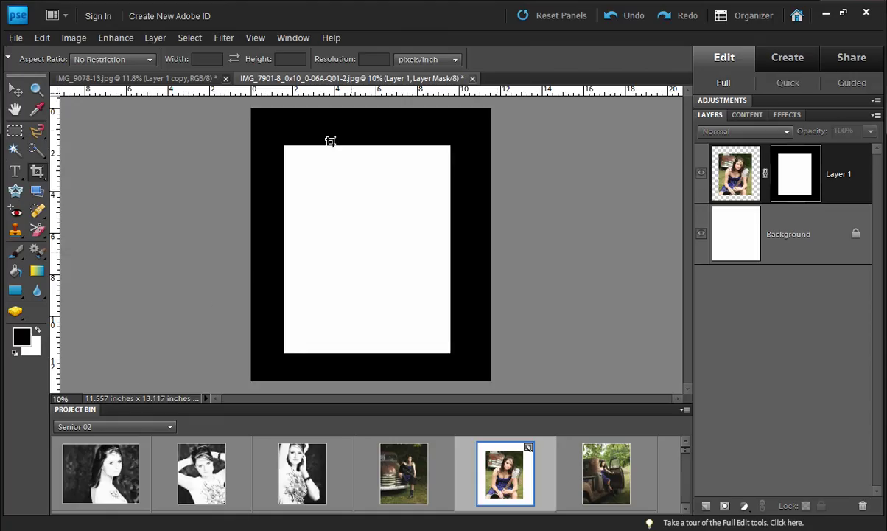
# Switch the Project Bin to the photo edges and open Vol 6 Painted - Edge 30.
pyautogui.click(170, 427)
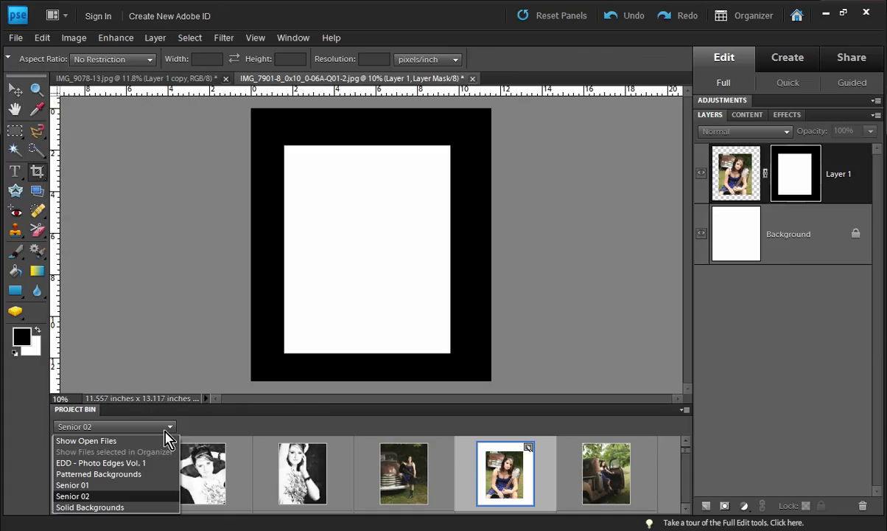
pyautogui.click(146, 465)
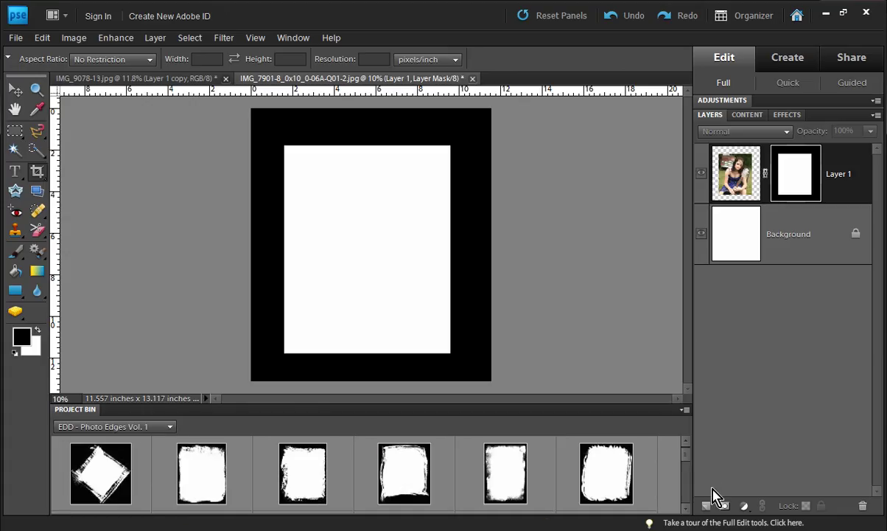
pyautogui.scroll(-3, 689, 505)
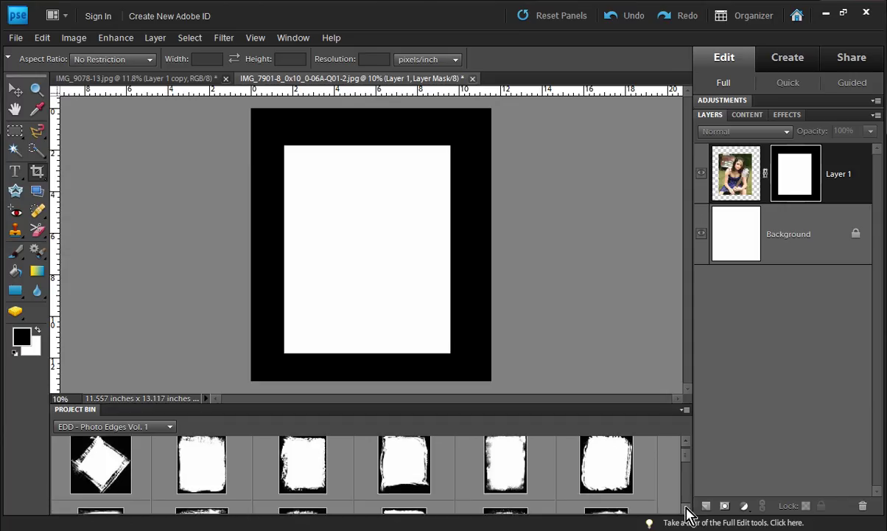
pyautogui.click(685, 506)
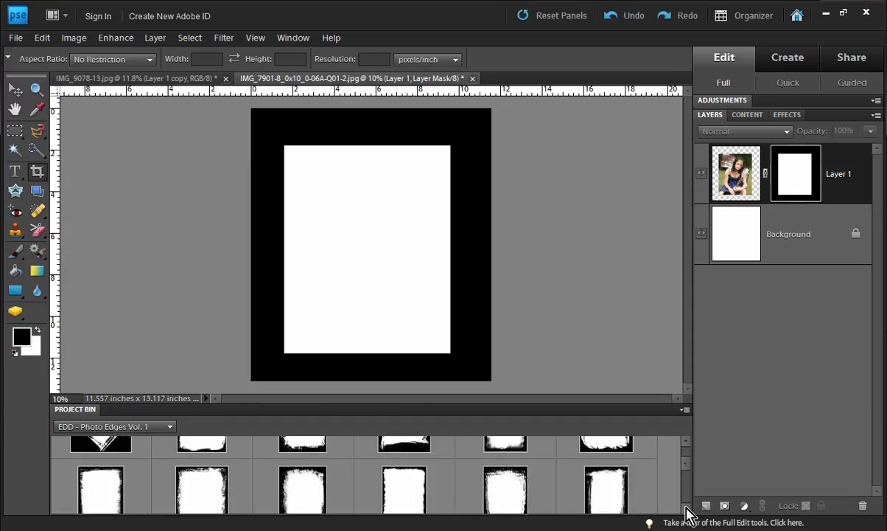
pyautogui.click(686, 508)
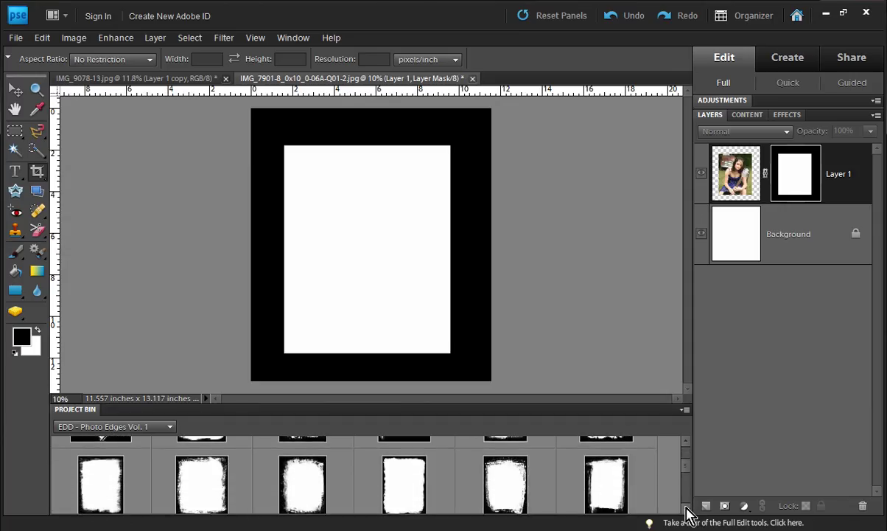
pyautogui.click(685, 508)
pyautogui.click(686, 509)
pyautogui.click(686, 508)
pyautogui.click(685, 509)
pyautogui.click(685, 509)
pyautogui.doubleClick(404, 486)
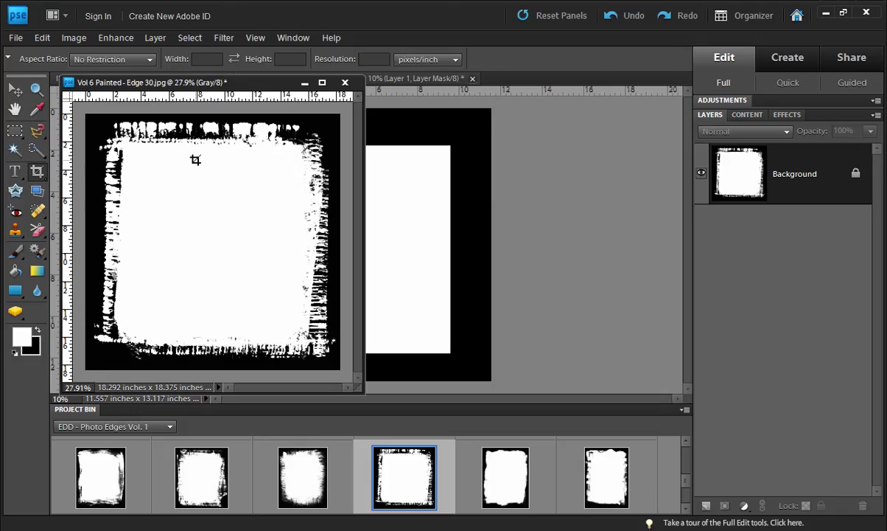
# Select all of the Edge 30 image, copy it, and close its document.
pyautogui.hotkey('ctrl', '0')
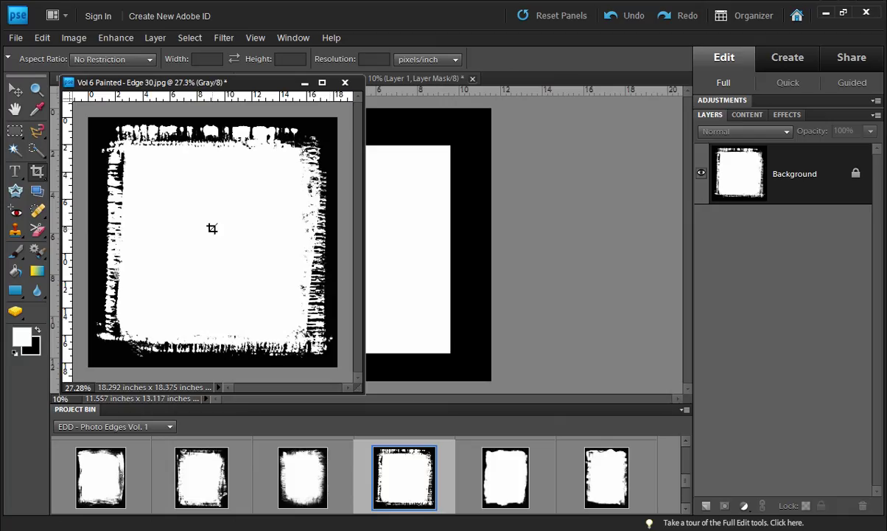
pyautogui.scroll(-1, 212, 228)
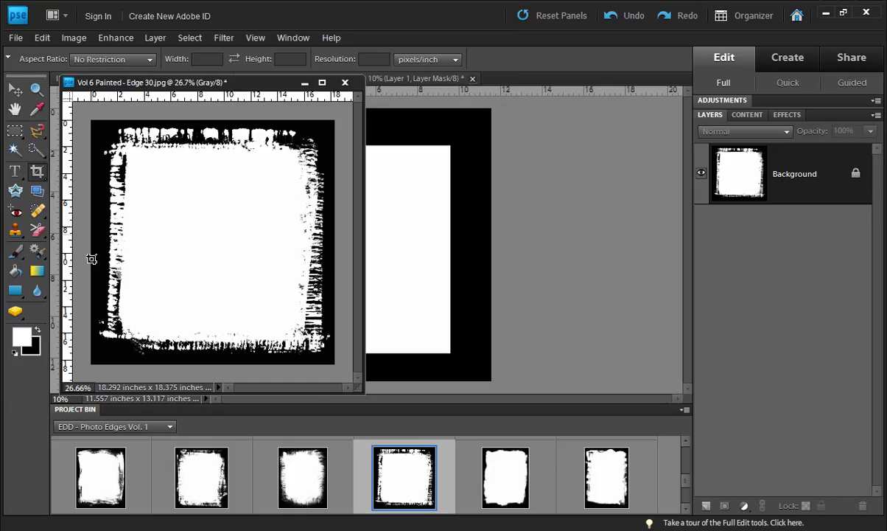
pyautogui.scroll(-1, 190, 234)
pyautogui.scroll(1, 189, 234)
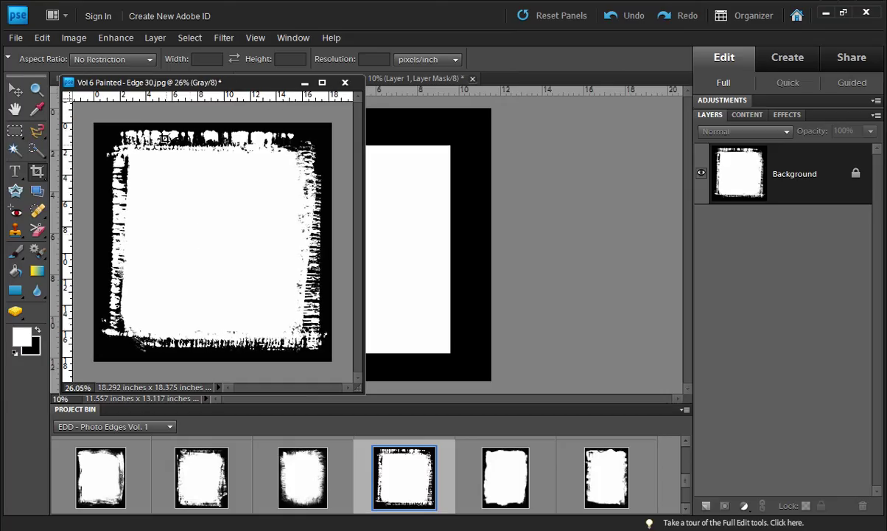
pyautogui.click(193, 38)
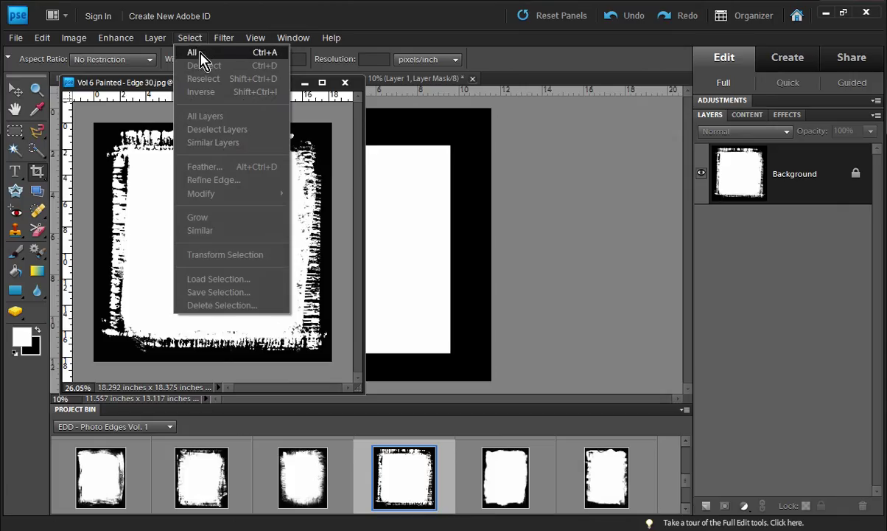
pyautogui.click(197, 53)
pyautogui.click(43, 41)
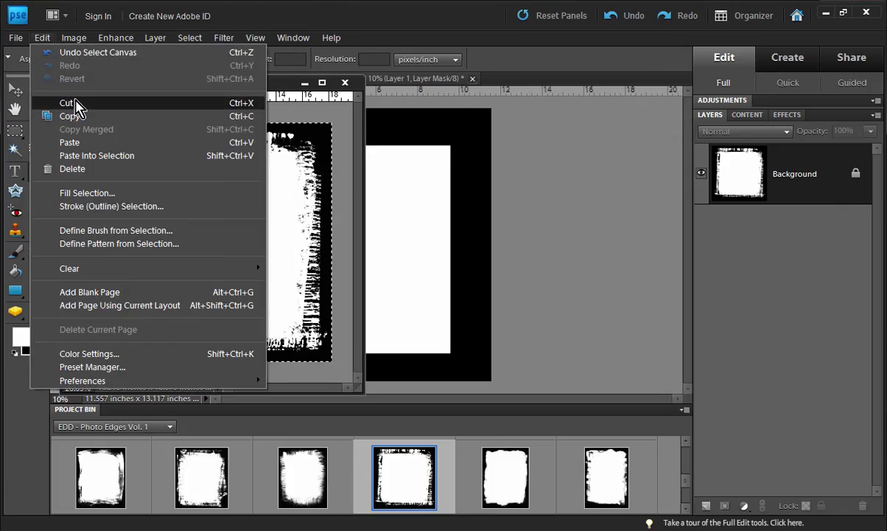
pyautogui.click(70, 116)
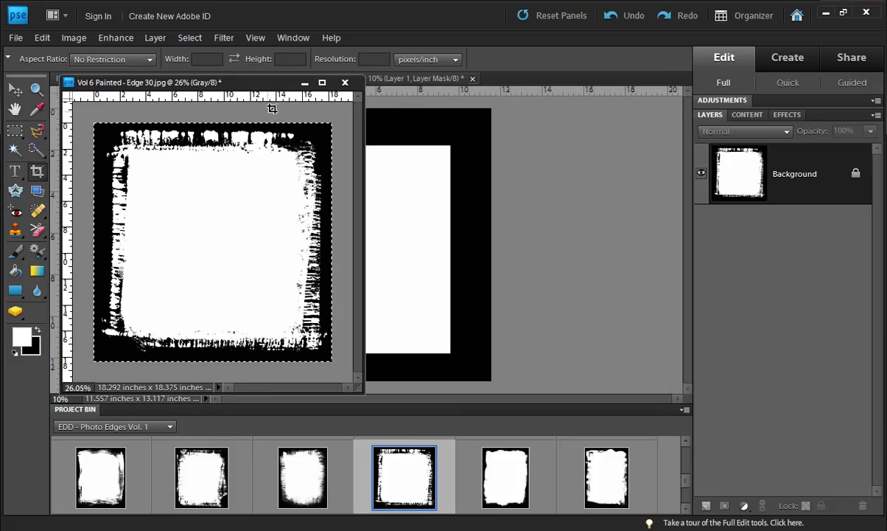
pyautogui.click(349, 83)
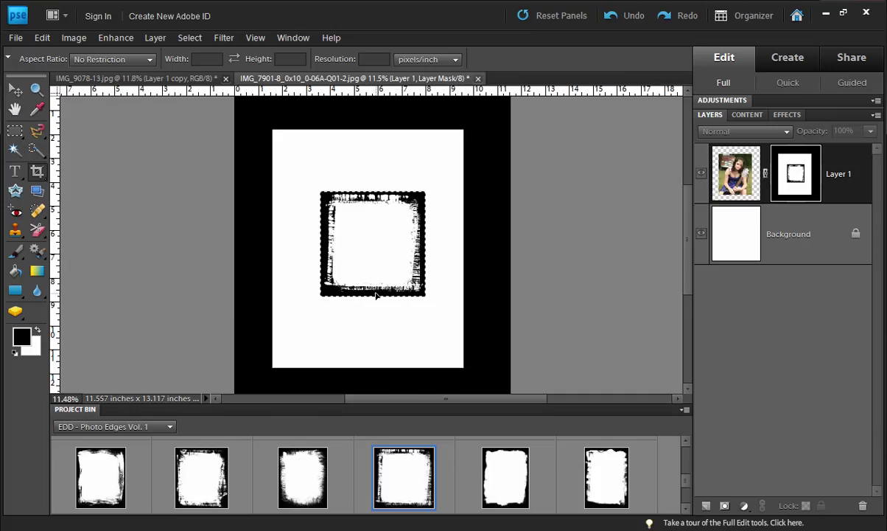
# Stretch the pasted Edge 30 frame outward on all four sides to cover the photo rectangle.
pyautogui.hotkey('ctrl', 't')
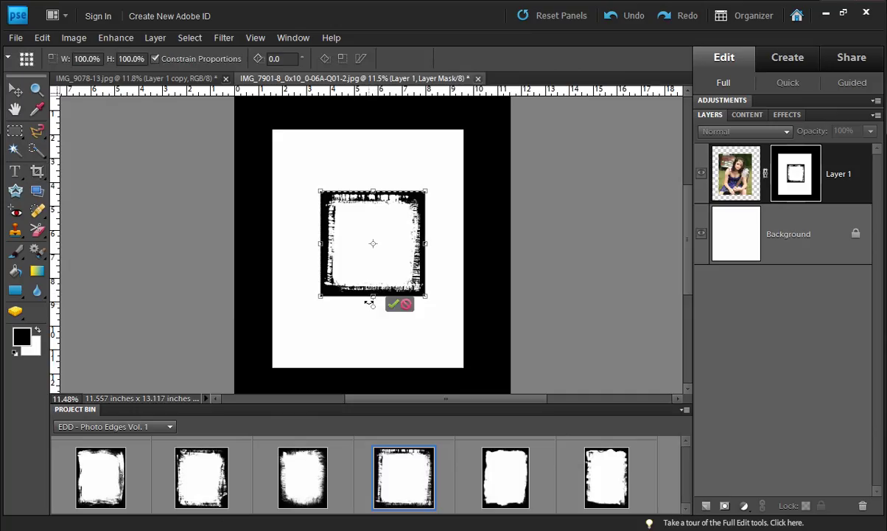
pyautogui.moveTo(372, 296); pyautogui.dragTo(366, 370)
pyautogui.moveTo(426, 280); pyautogui.dragTo(466, 264)
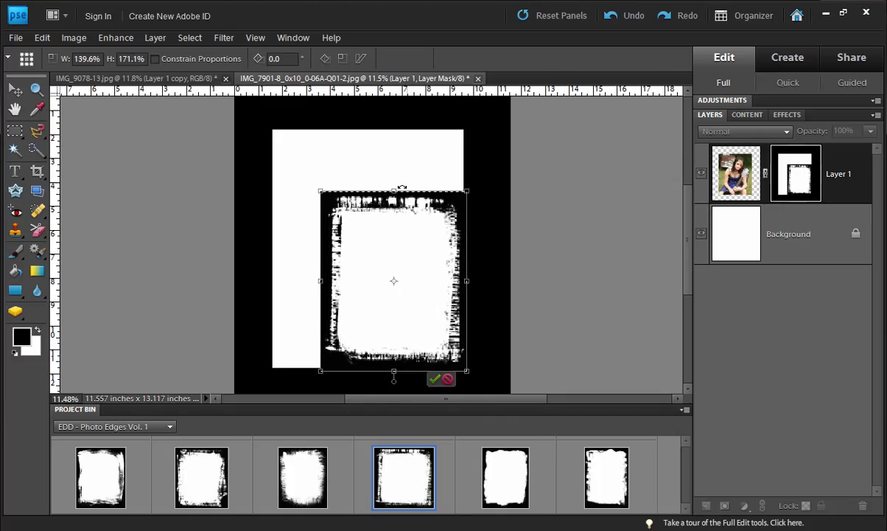
pyautogui.moveTo(397, 190); pyautogui.dragTo(395, 129)
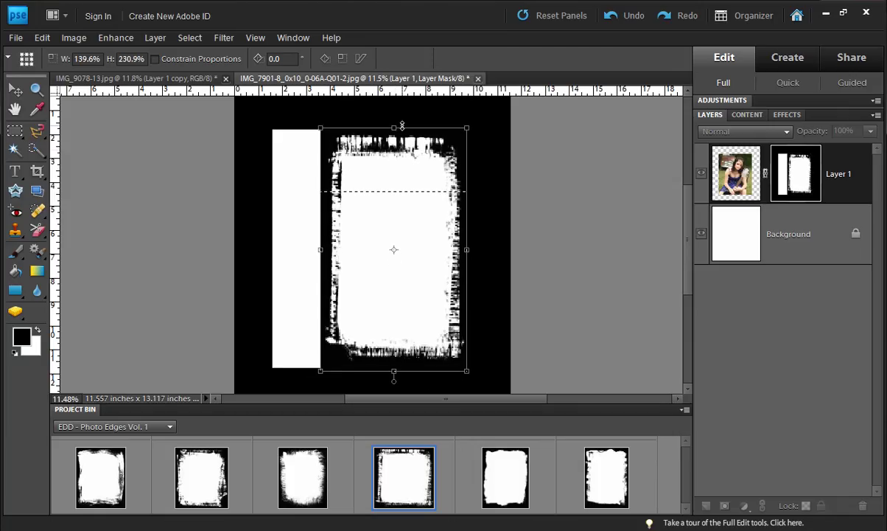
pyautogui.moveTo(321, 249); pyautogui.dragTo(273, 249)
pyautogui.press('c')
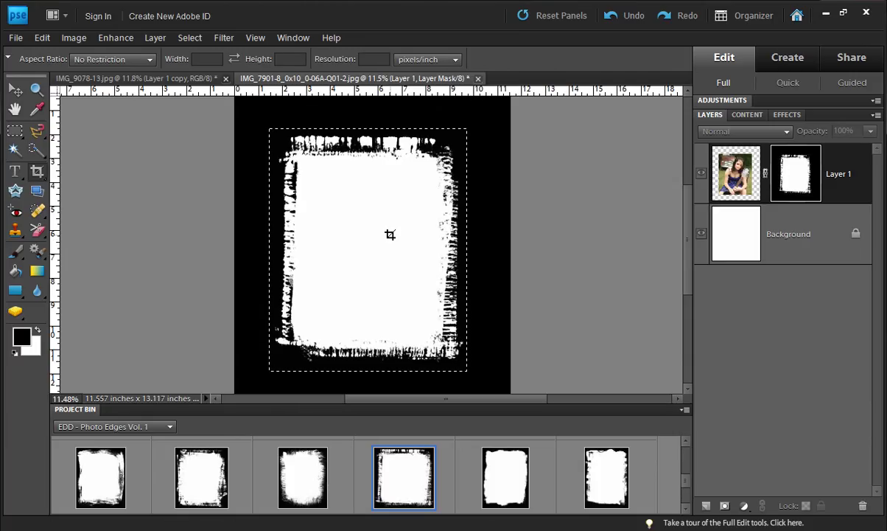
# Return to Layer 1's portrait image and deselect.
pyautogui.click(735, 176)
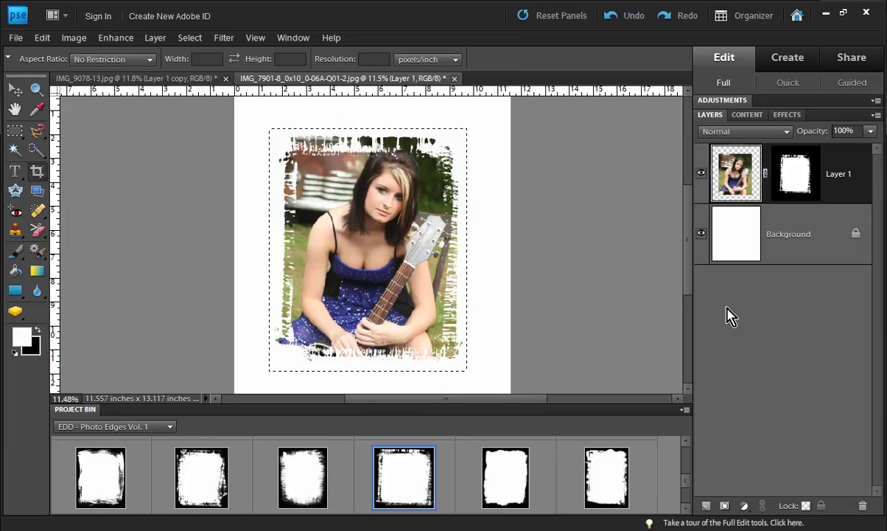
pyautogui.hotkey('ctrl', 'd')
# Add an empty Layer 2 below Layer 1 and give it an all-black layer mask.
pyautogui.click(707, 506)
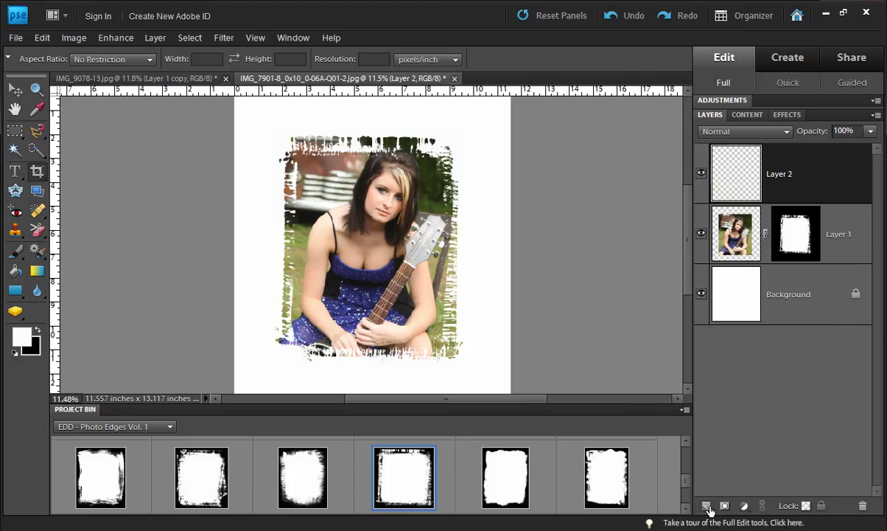
pyautogui.moveTo(815, 186); pyautogui.dragTo(863, 505)
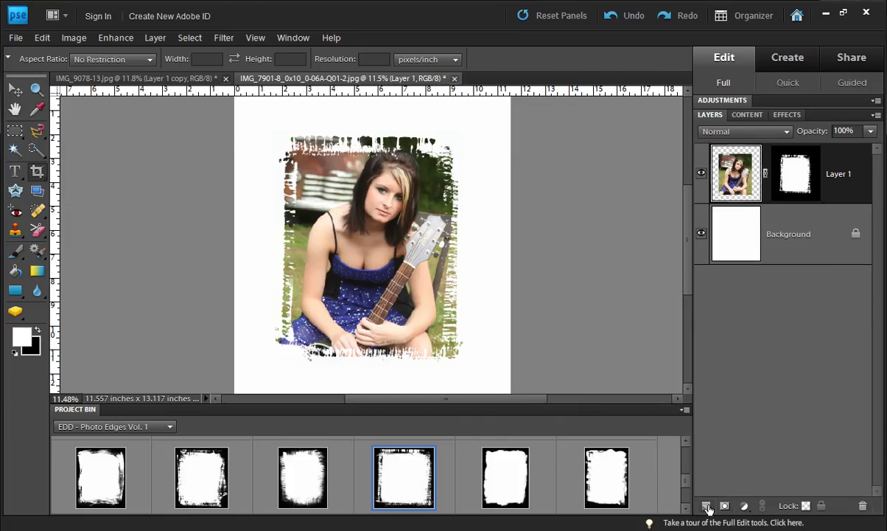
pyautogui.click(705, 507)
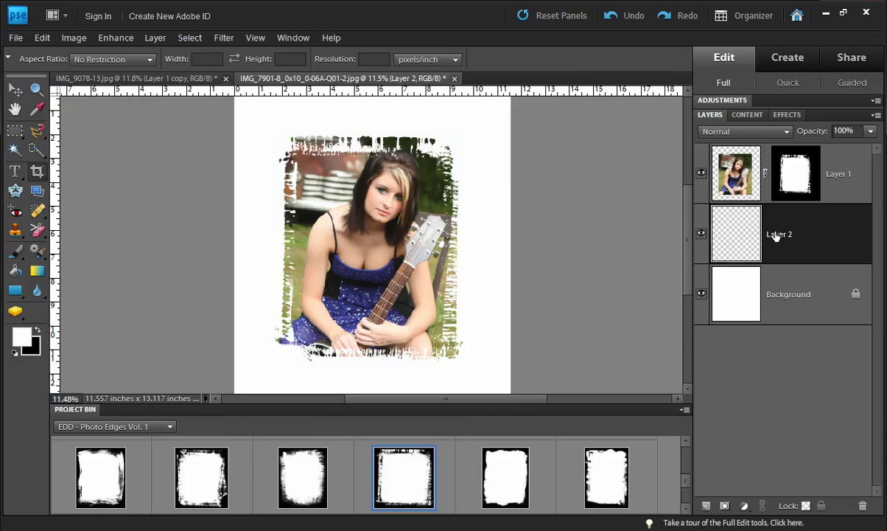
pyautogui.click(725, 507)
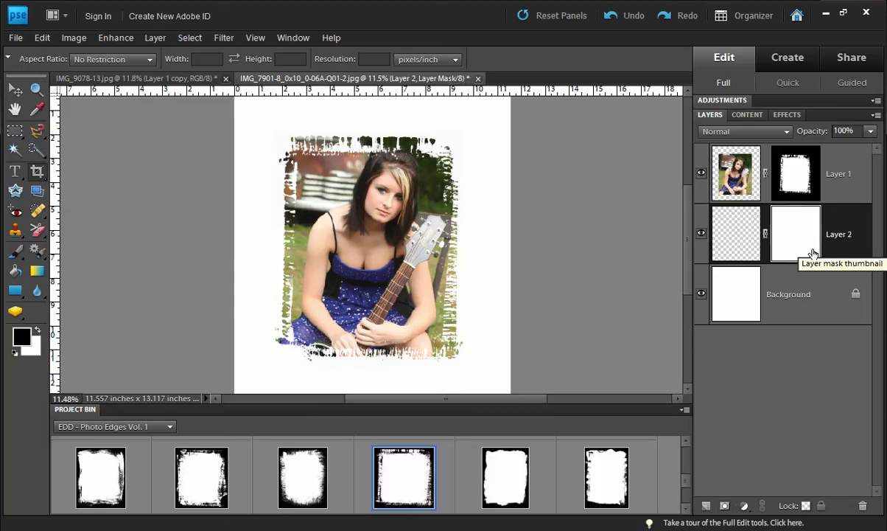
pyautogui.hotkey('ctrl', 'i')
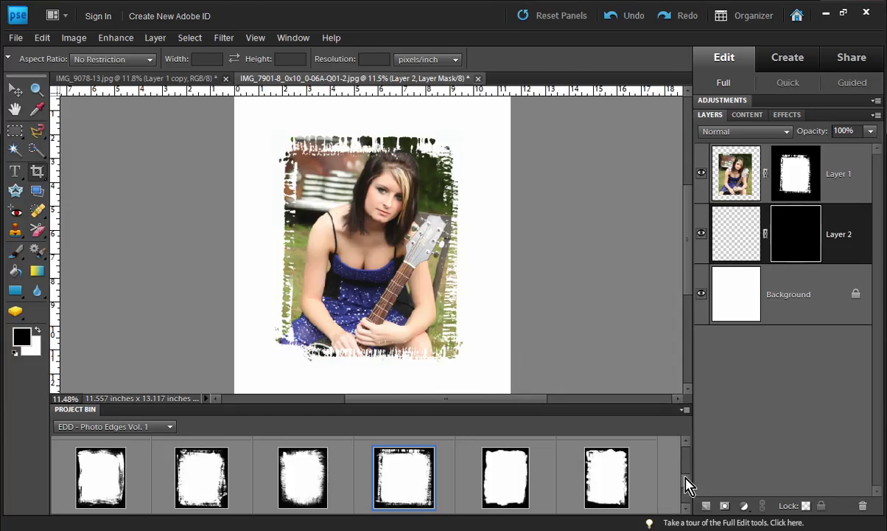
# Open the Vol 6 Painted - Edge 28 frame and select and copy the whole image.
pyautogui.click(193, 482)
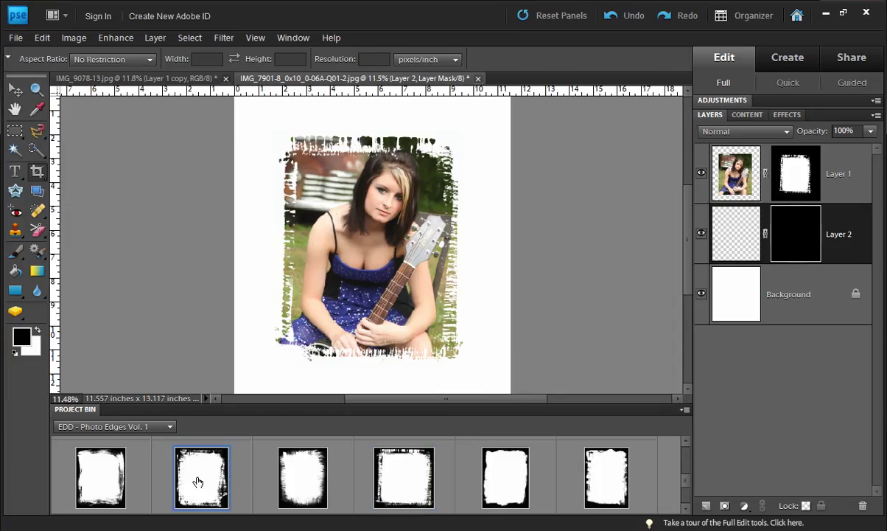
pyautogui.moveTo(193, 480); pyautogui.dragTo(172, 294)
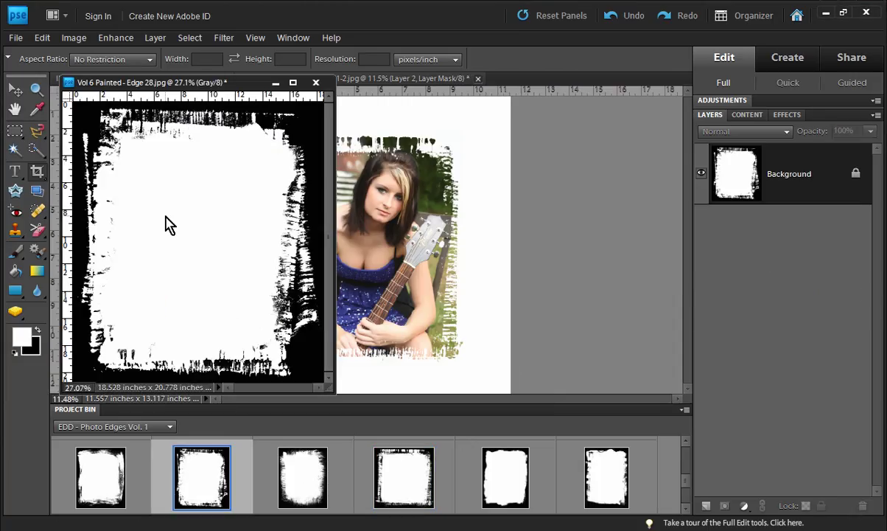
pyautogui.hotkey('ctrl', 'a')
pyautogui.hotkey('ctrl', '0')
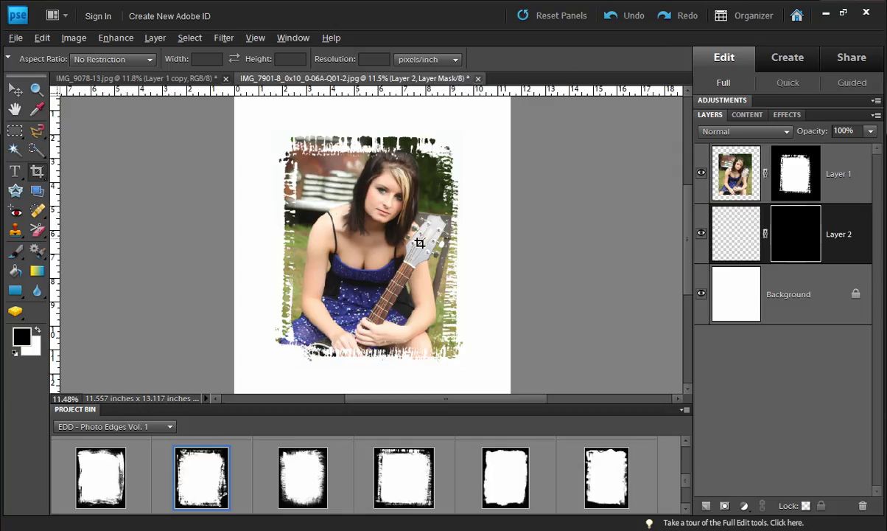
# Paste the Edge 28 frame into Layer 2's mask, return to the image, and deselect.
pyautogui.keyDown('alt'); pyautogui.click(801, 236); pyautogui.keyUp('alt')
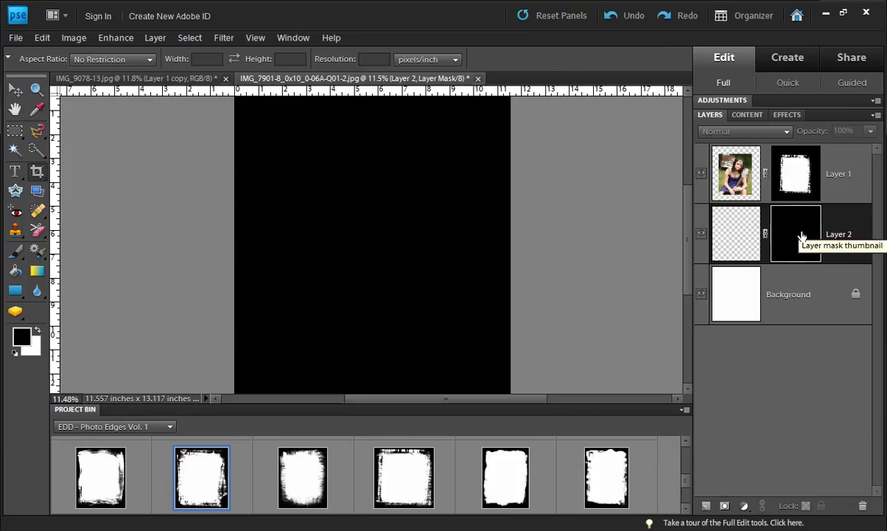
pyautogui.hotkey('ctrl', 'v')
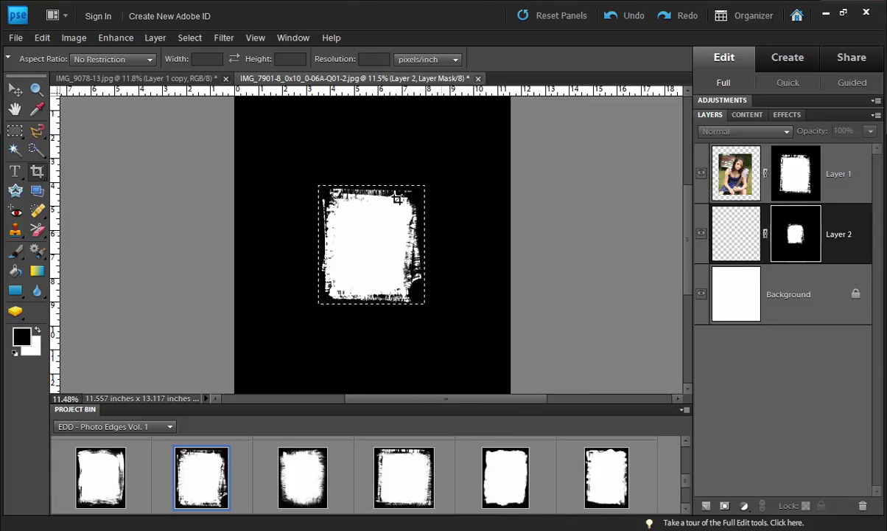
pyautogui.click(729, 236)
pyautogui.hotkey('ctrl', 'd')
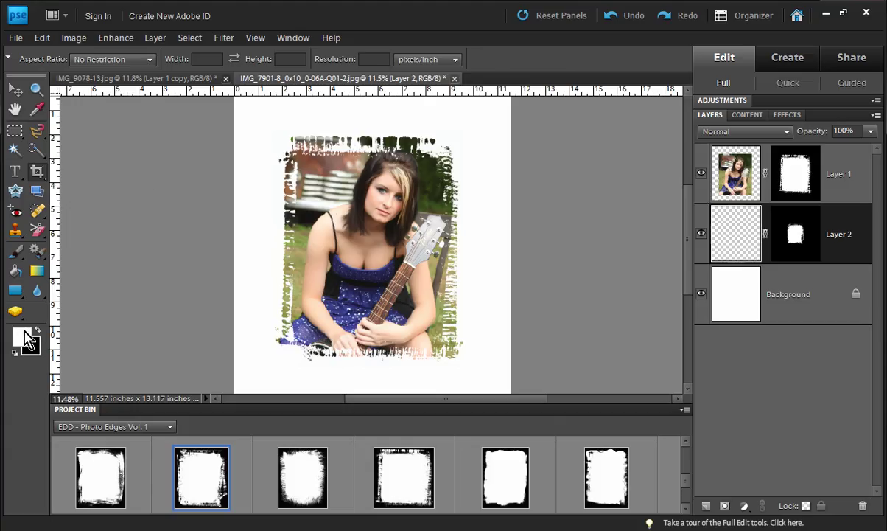
# Sample the dress's navy, fill Layer 2 with it, and unlink Layer 2's mask.
pyautogui.press('i')
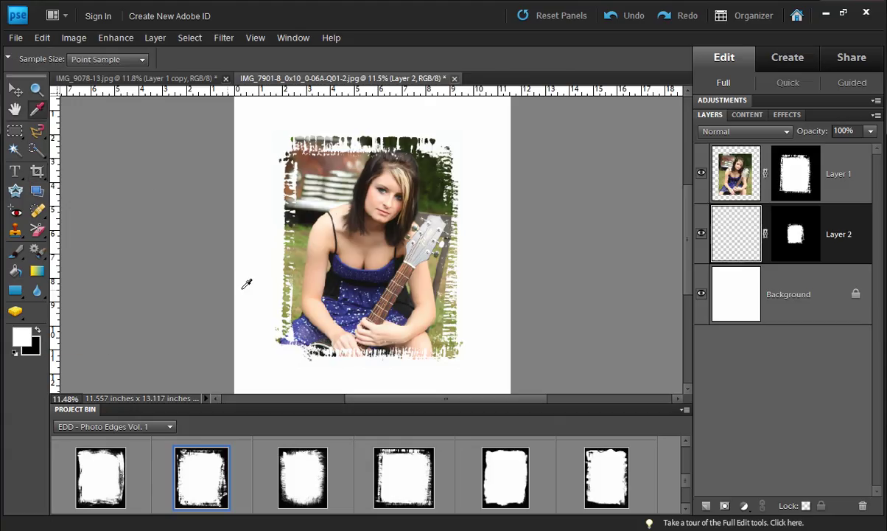
pyautogui.click(352, 287)
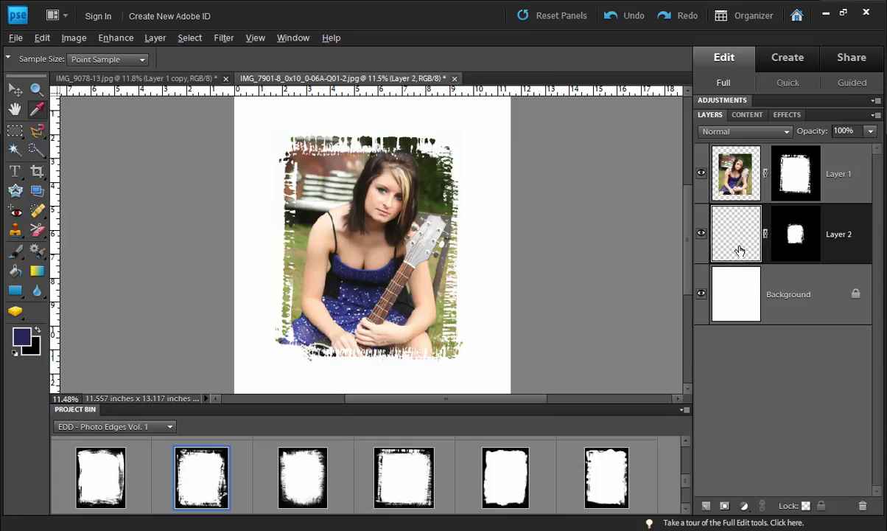
pyautogui.hotkey('alt', 'BackSpace')
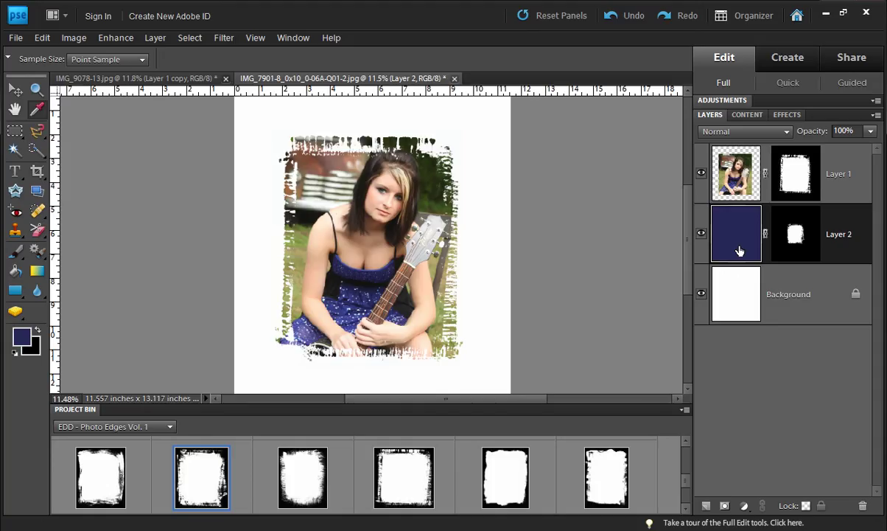
pyautogui.click(800, 228)
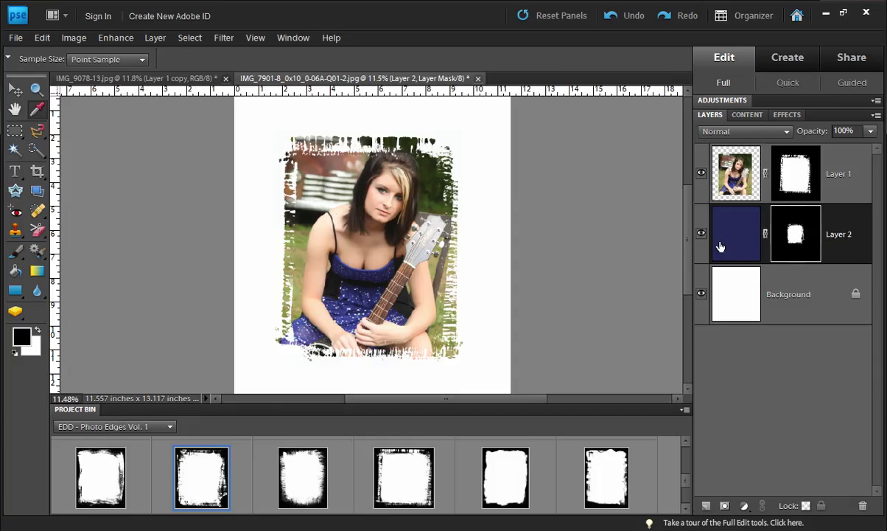
pyautogui.click(765, 235)
# Scale Layer 2's grunge mask to about 212.5% and rotate it -9.7°.
pyautogui.hotkey('ctrl', 't')
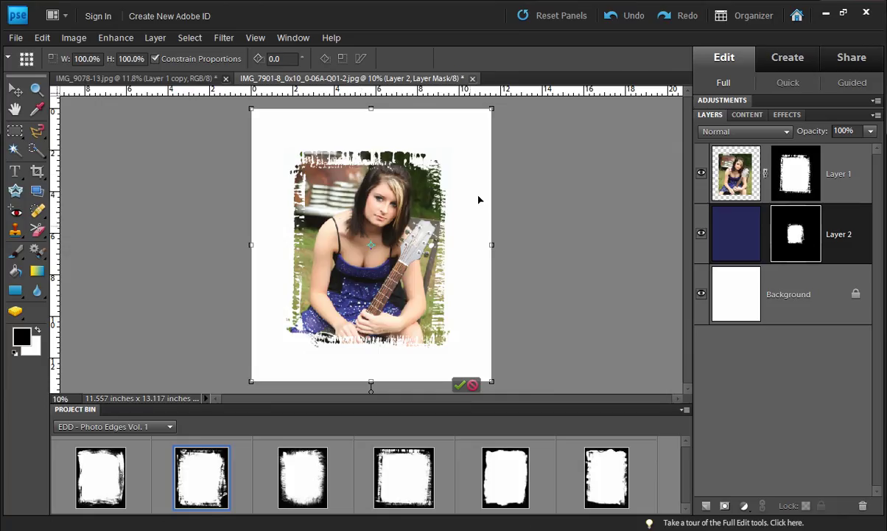
pyautogui.moveTo(493, 108); pyautogui.dragTo(609, 104)
pyautogui.hotkey('ctrl', '-')
pyautogui.hotkey('ctrl', '-')
pyautogui.moveTo(292, 336); pyautogui.dragTo(197, 416)
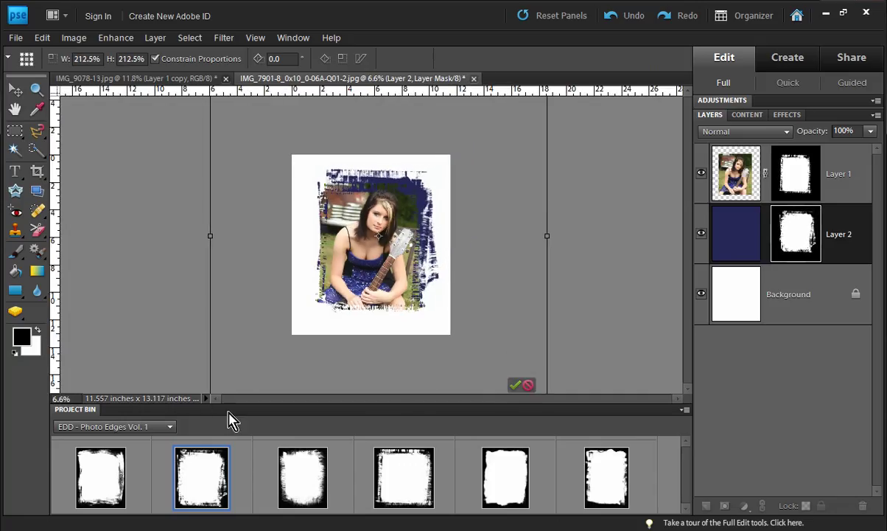
pyautogui.moveTo(580, 323); pyautogui.dragTo(583, 289)
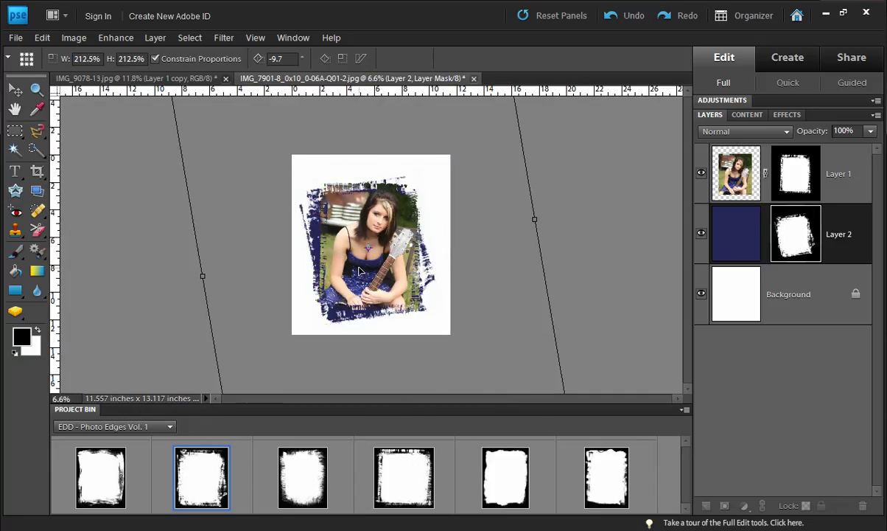
pyautogui.scroll(-1, 359, 271)
pyautogui.scroll(2, 362, 274)
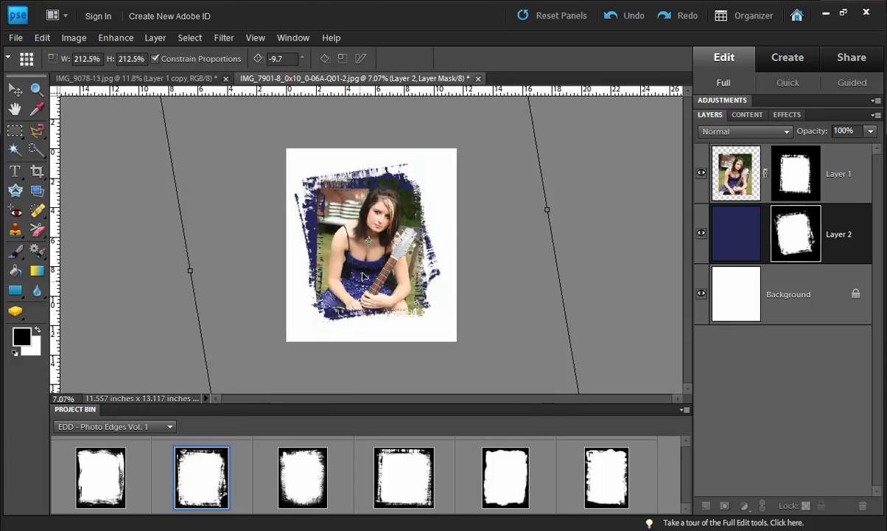
pyautogui.press('i')
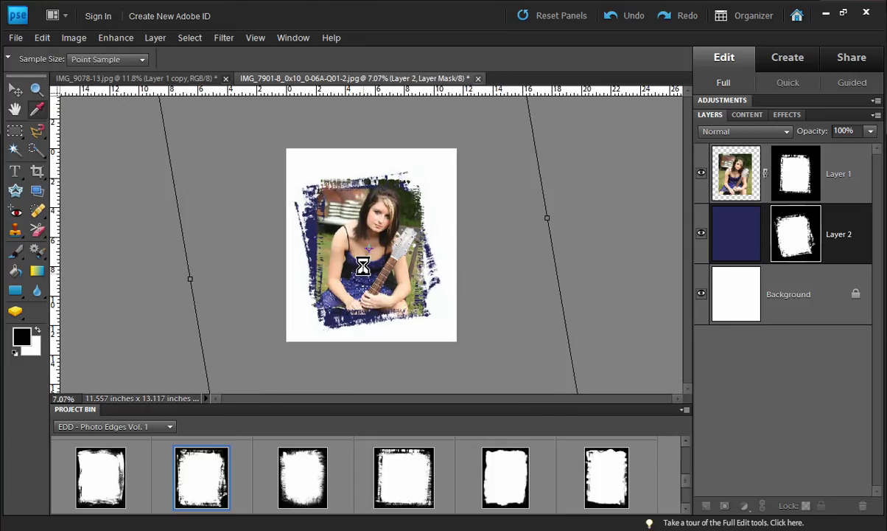
pyautogui.scroll(1, 335, 256)
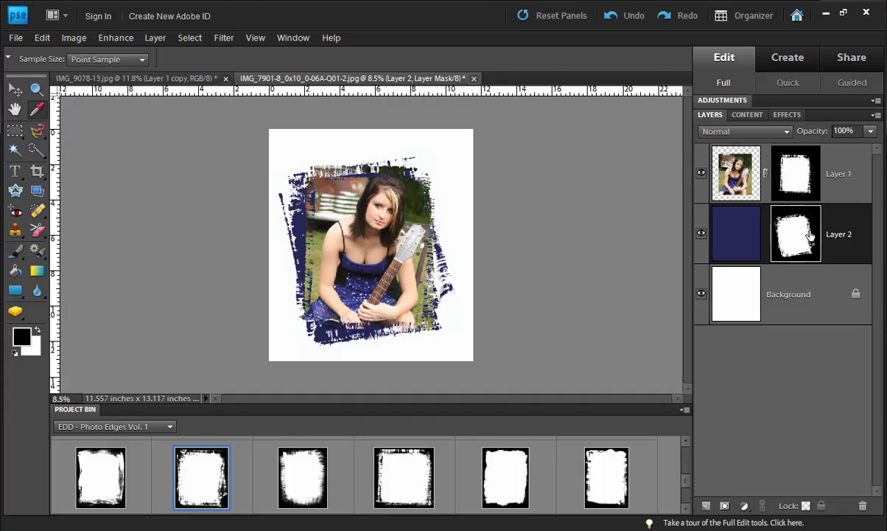
pyautogui.scroll(1, 801, 237)
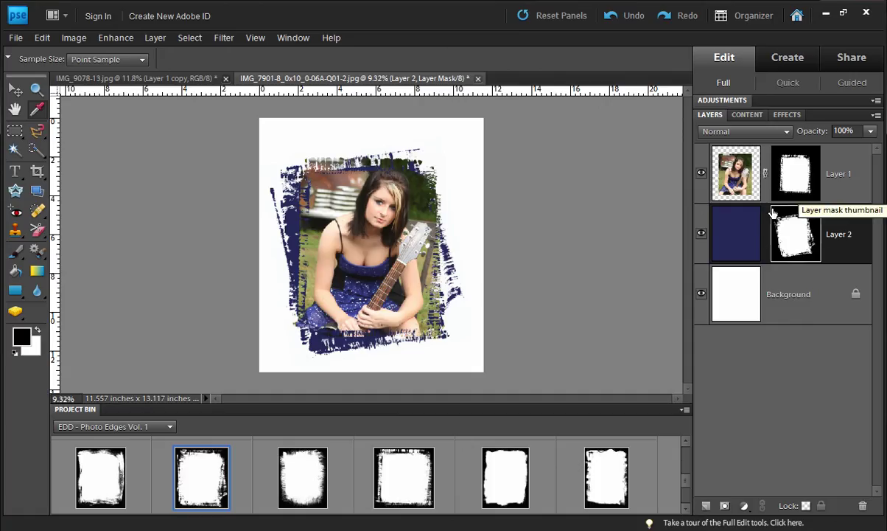
pyautogui.hotkey('ctrl', '=')
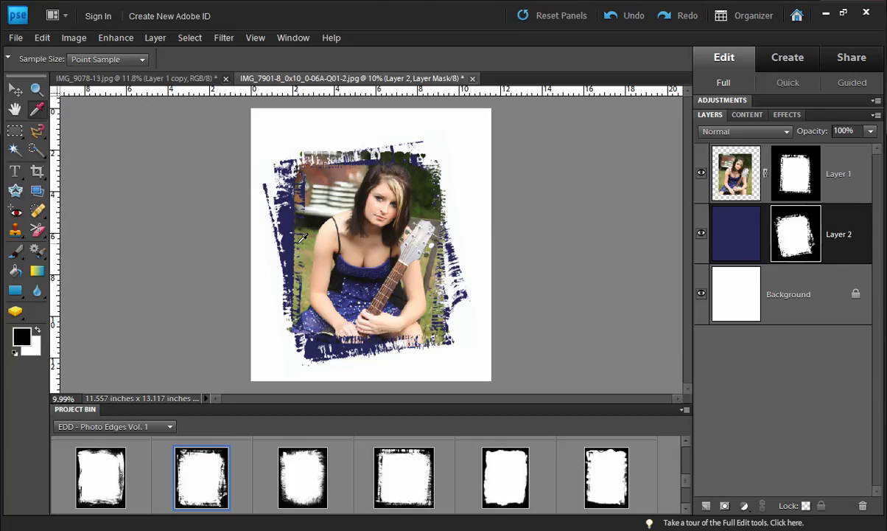
# Apply the dark, large High drop shadow style to the Layer 1 portrait.
pyautogui.click(15, 89)
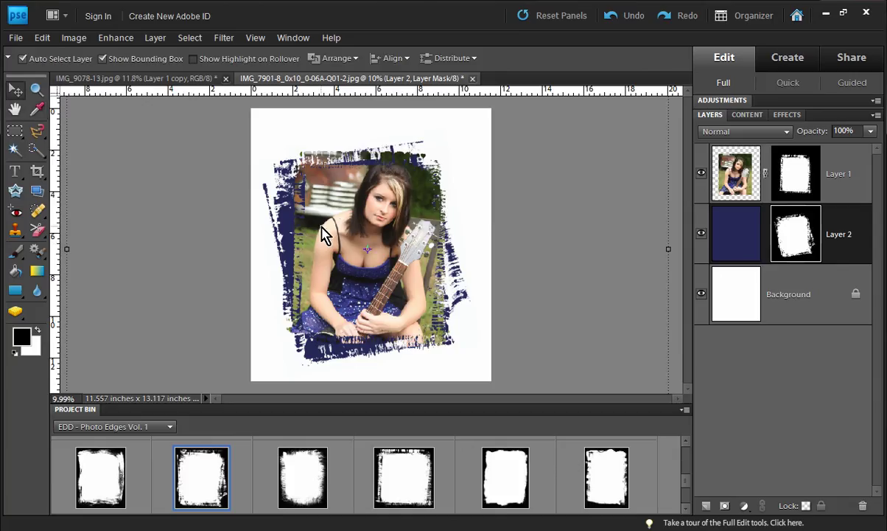
pyautogui.click(837, 175)
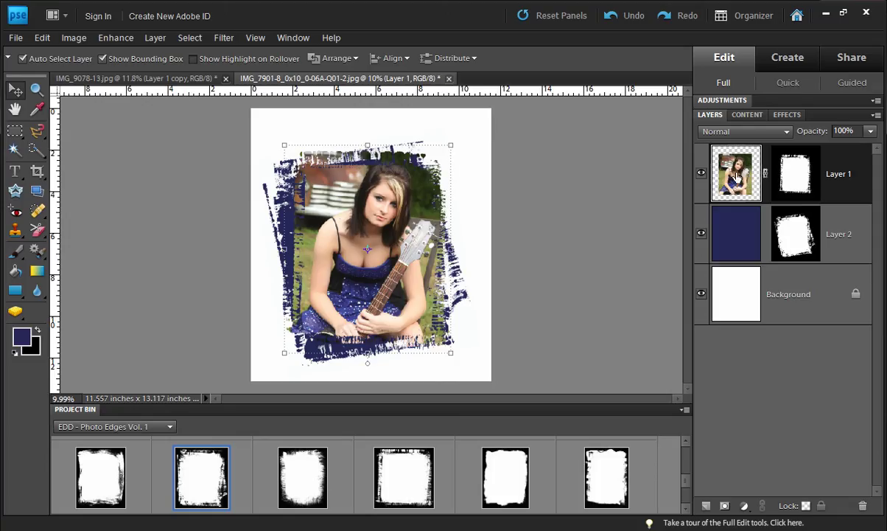
pyautogui.click(787, 115)
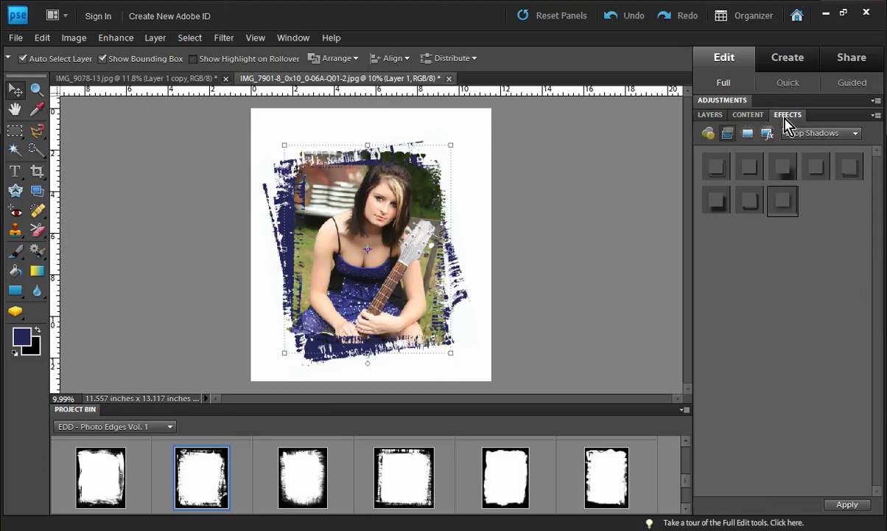
pyautogui.doubleClick(782, 204)
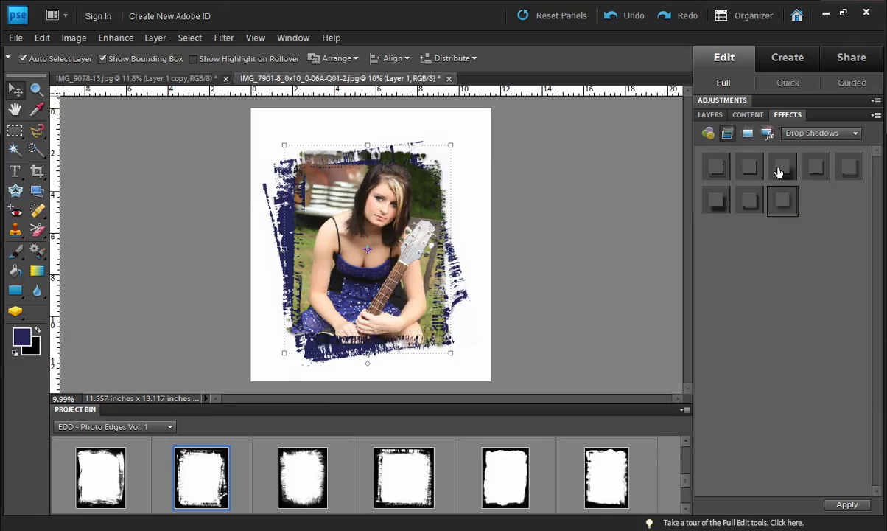
pyautogui.doubleClick(780, 172)
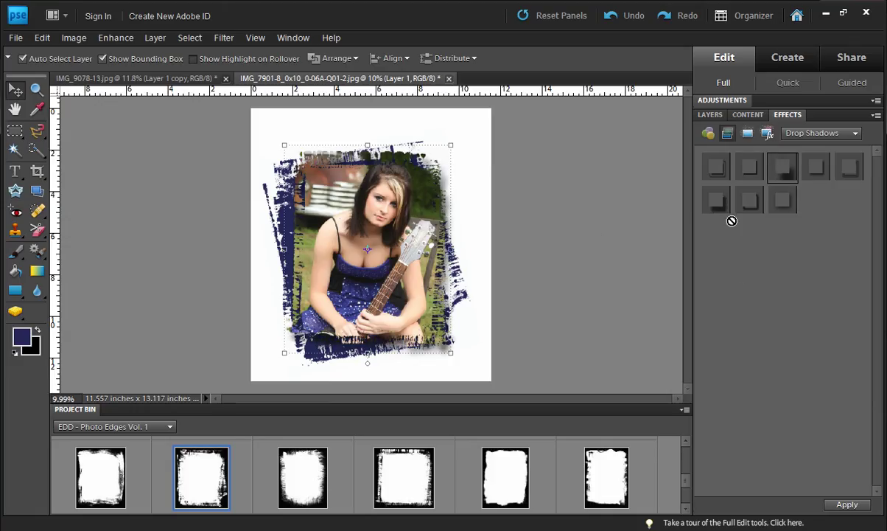
# Relink Layer 2's mask to its navy fill and fit the document in the window.
pyautogui.click(710, 115)
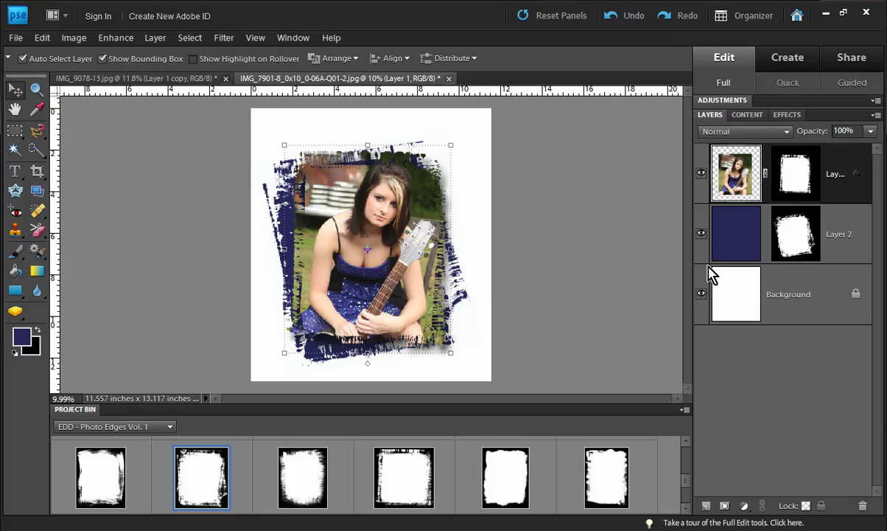
pyautogui.click(766, 236)
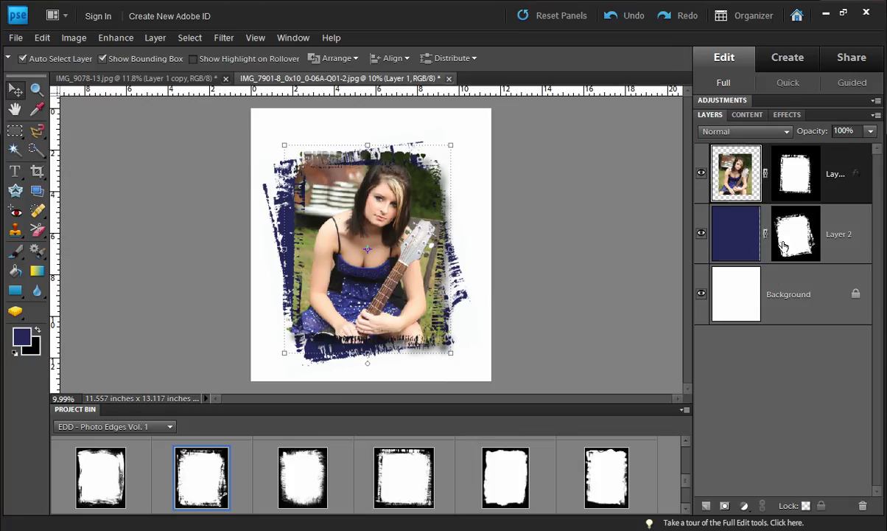
pyautogui.click(729, 269)
pyautogui.hotkey('ctrl', '0')
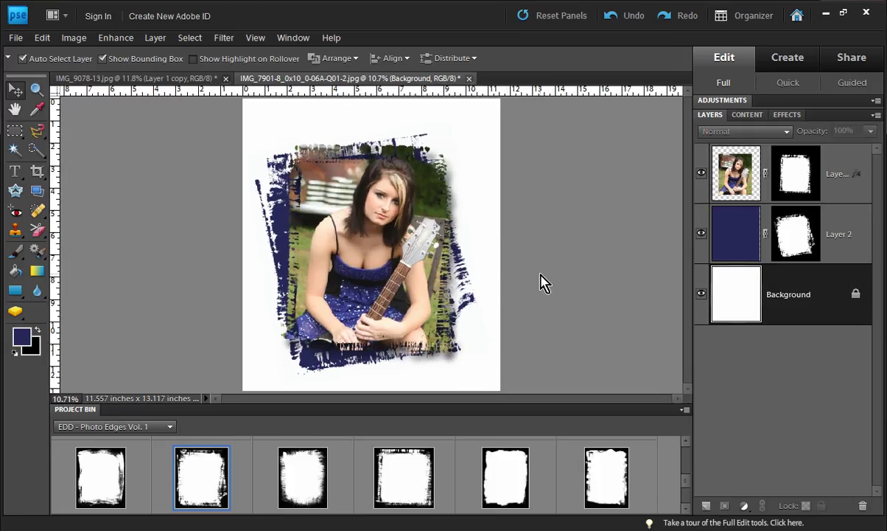
pyautogui.scroll(-1, 507, 251)
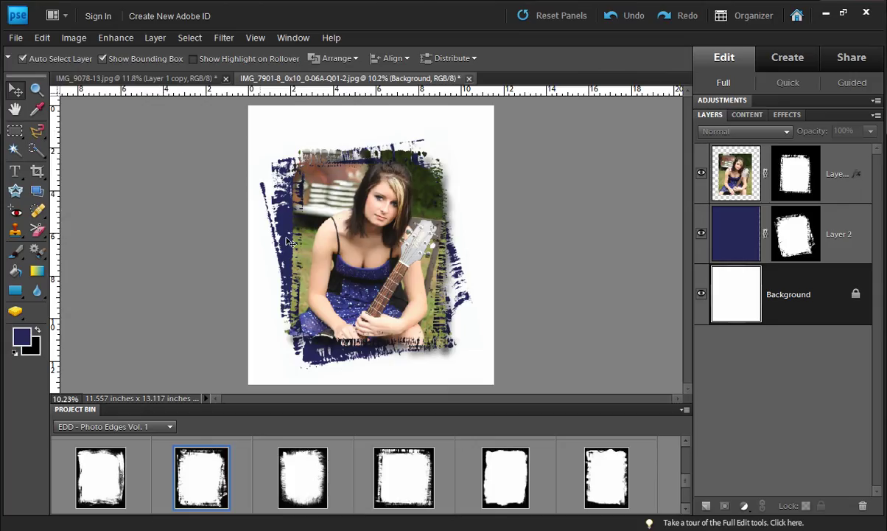
pyautogui.scroll(1, 372, 270)
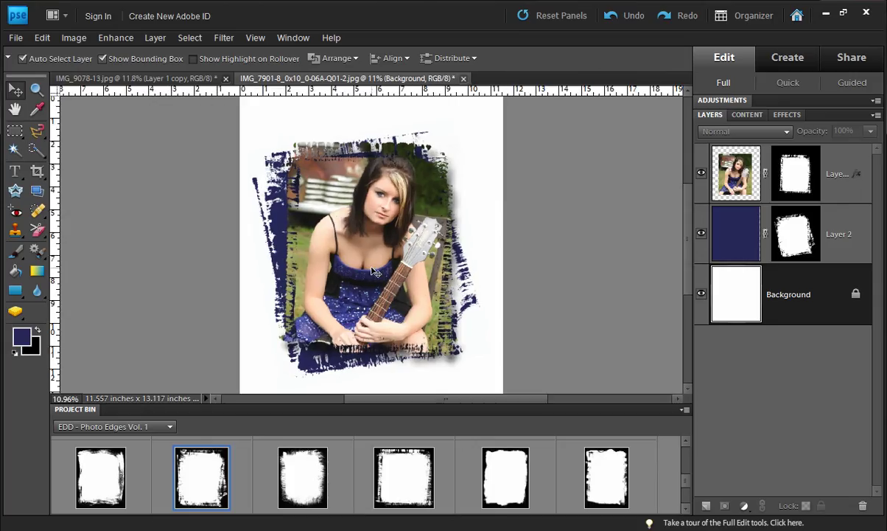
pyautogui.click(414, 241)
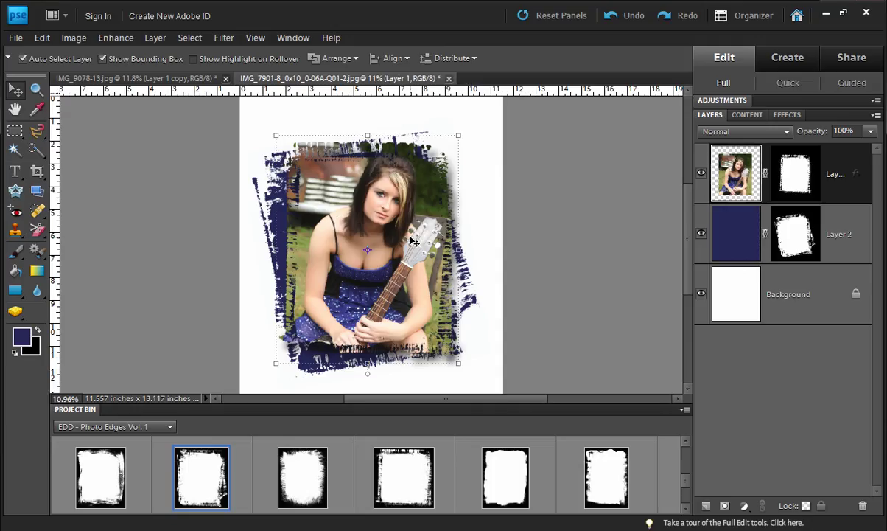
# Open IMG_9078-13.jpg from the Senior 01 collection in the Project Bin.
pyautogui.click(136, 427)
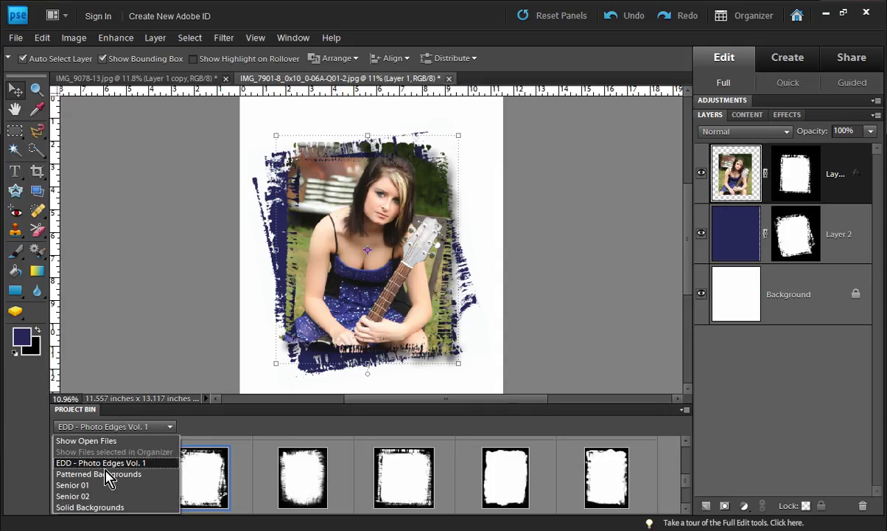
pyautogui.click(73, 484)
pyautogui.click(398, 472)
pyautogui.doubleClick(399, 472)
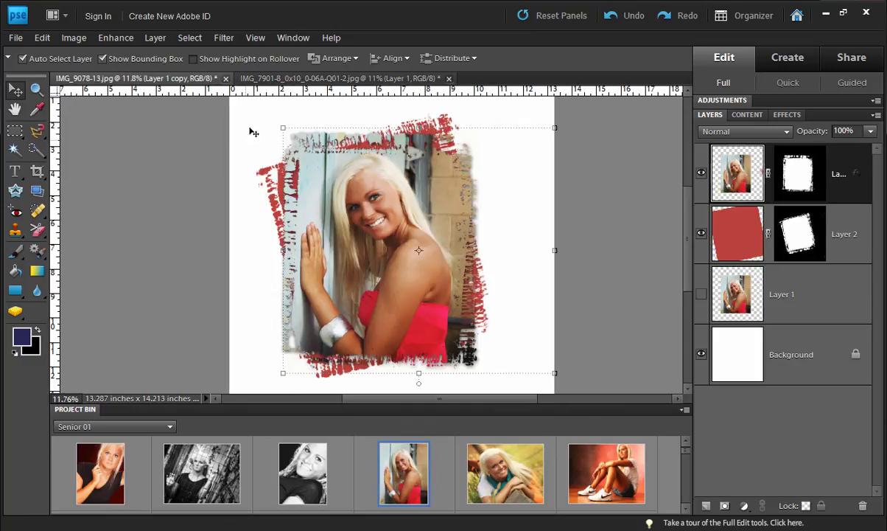
# Discard the edited blonde version and drag the original photo into the template as Layer 3.
pyautogui.click(225, 78)
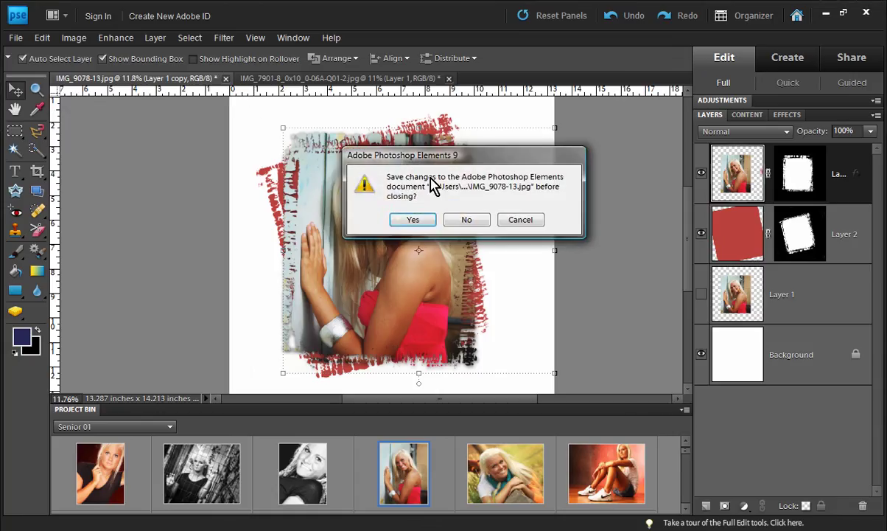
pyautogui.click(466, 220)
pyautogui.moveTo(369, 444); pyautogui.dragTo(328, 210)
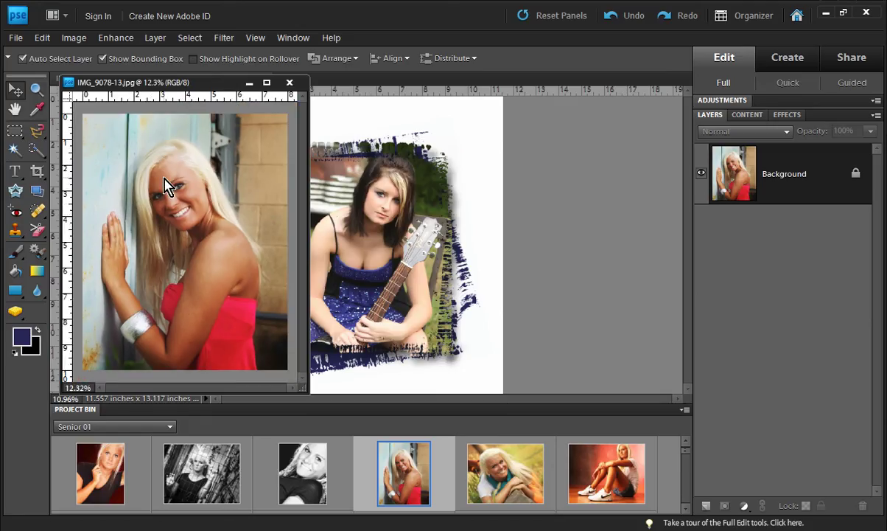
pyautogui.moveTo(165, 180); pyautogui.dragTo(351, 228)
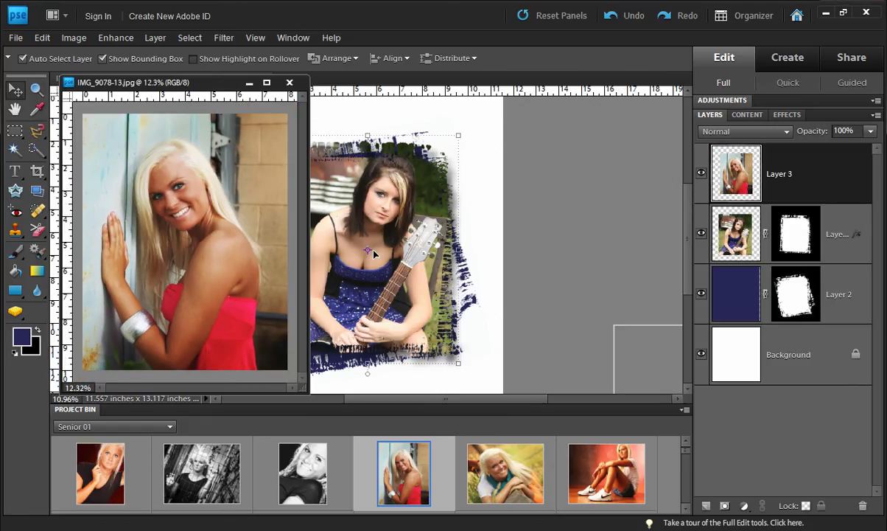
# Add a layer mask to Layer 3 and paste Layer 1's grunge-edge mask into it.
pyautogui.click(288, 82)
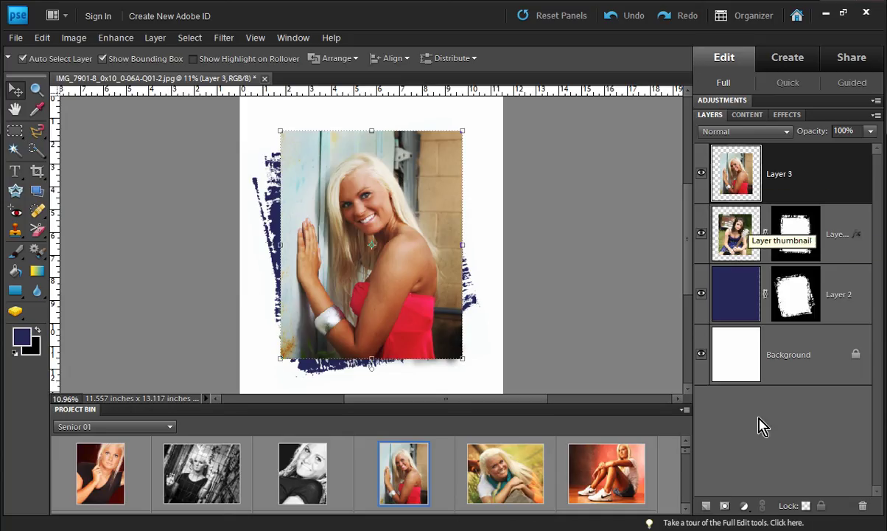
pyautogui.click(725, 506)
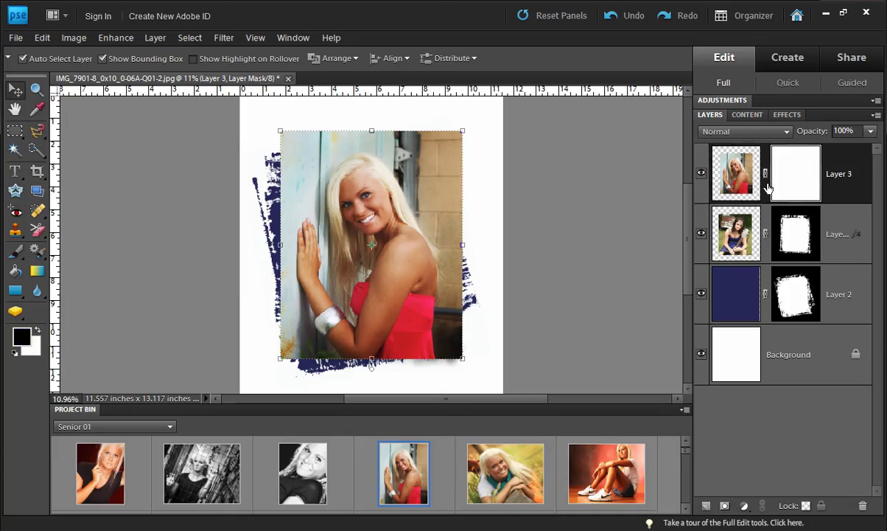
pyautogui.click(756, 226)
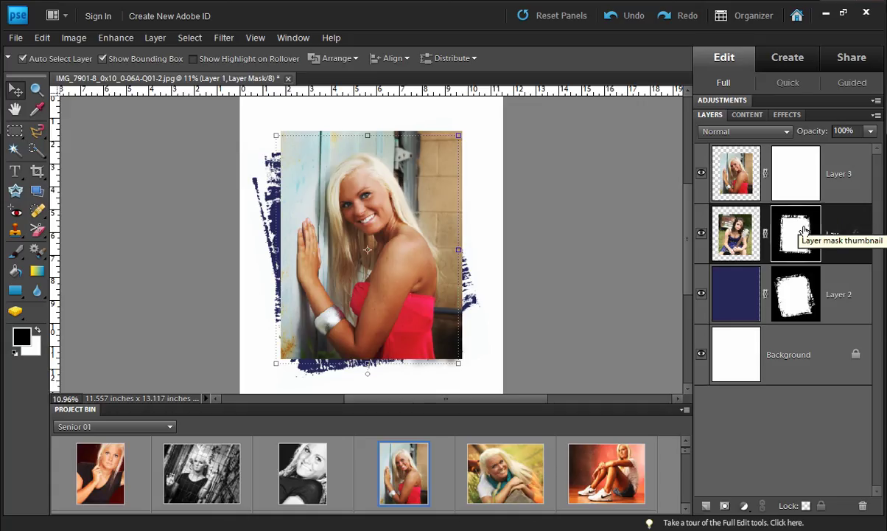
pyautogui.keyDown('ctrl'); pyautogui.click(805, 231); pyautogui.keyUp('ctrl')
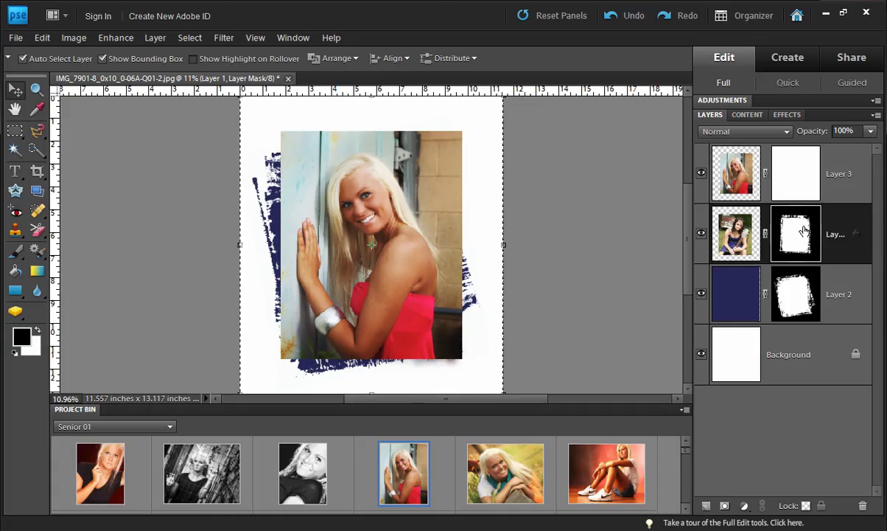
pyautogui.click(795, 180)
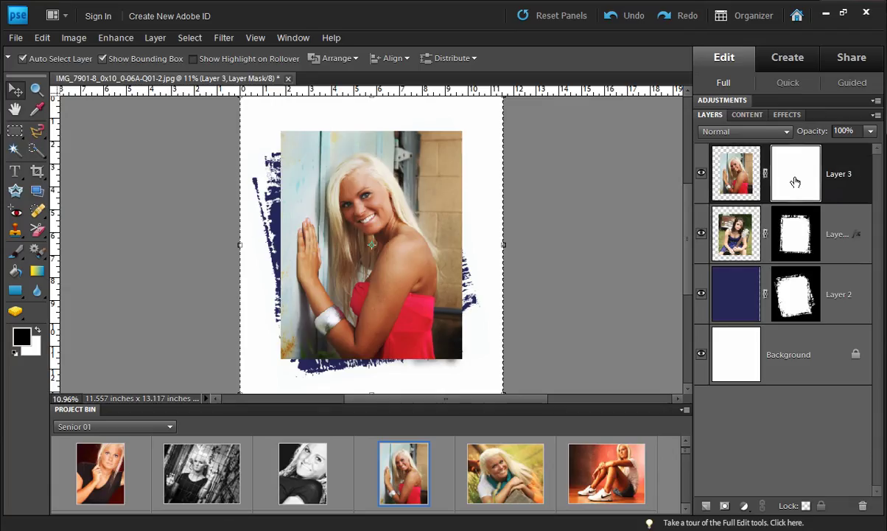
pyautogui.hotkey('ctrl', 'v')
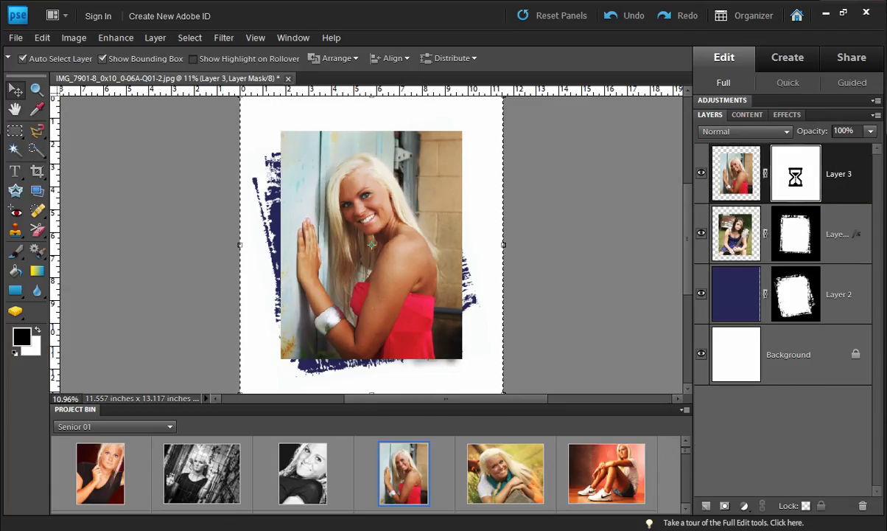
pyautogui.hotkey('ctrl', 'z')
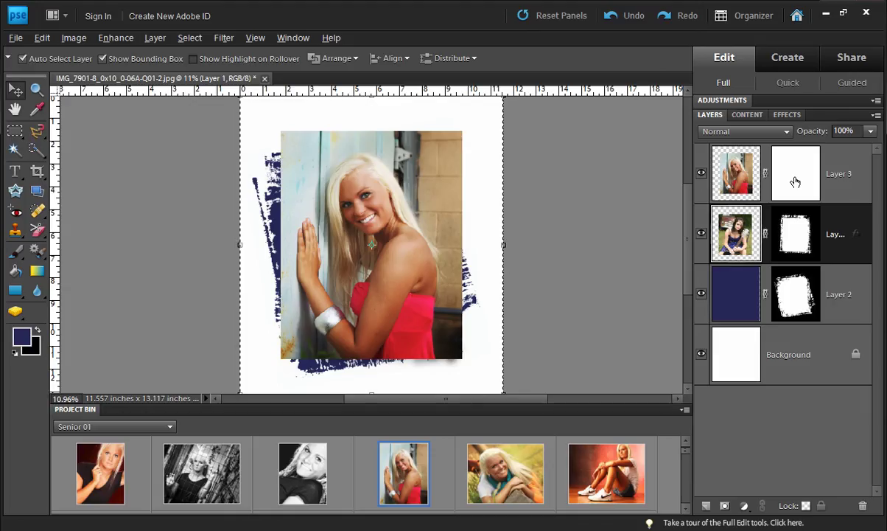
pyautogui.keyDown('alt'); pyautogui.click(795, 182); pyautogui.keyUp('alt')
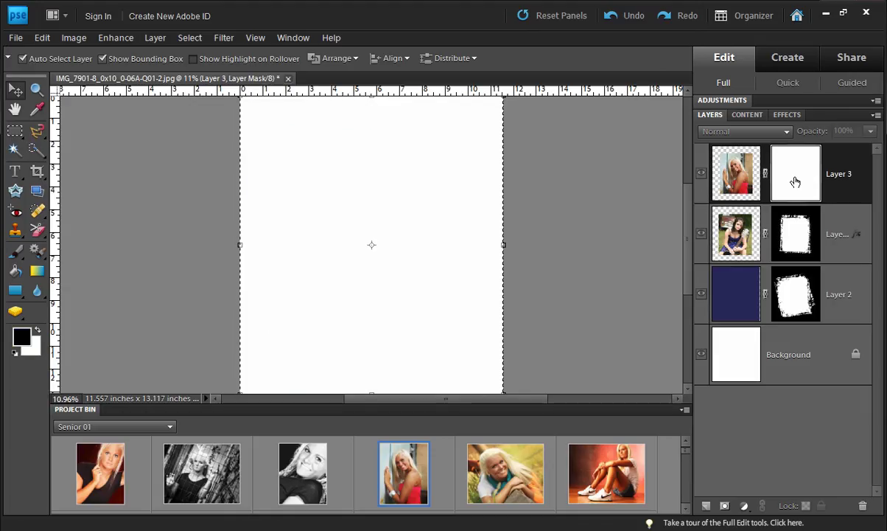
pyautogui.hotkey('ctrl', 'v')
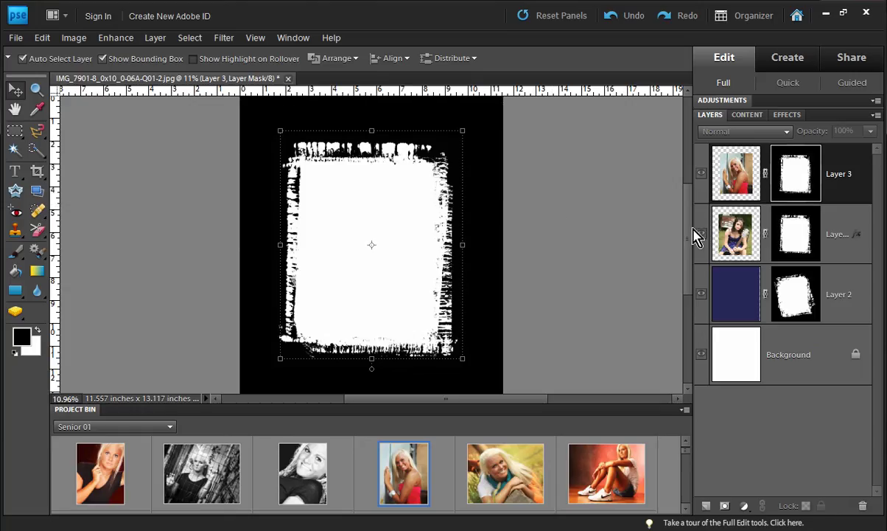
pyautogui.click(698, 235)
# Hide Layer 1 and copy its drop shadow layer style.
pyautogui.click(535, 233)
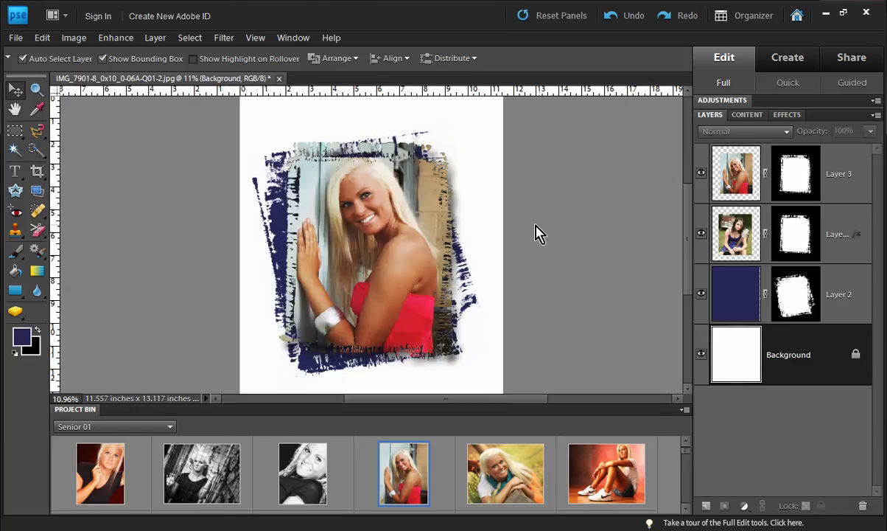
pyautogui.click(701, 233)
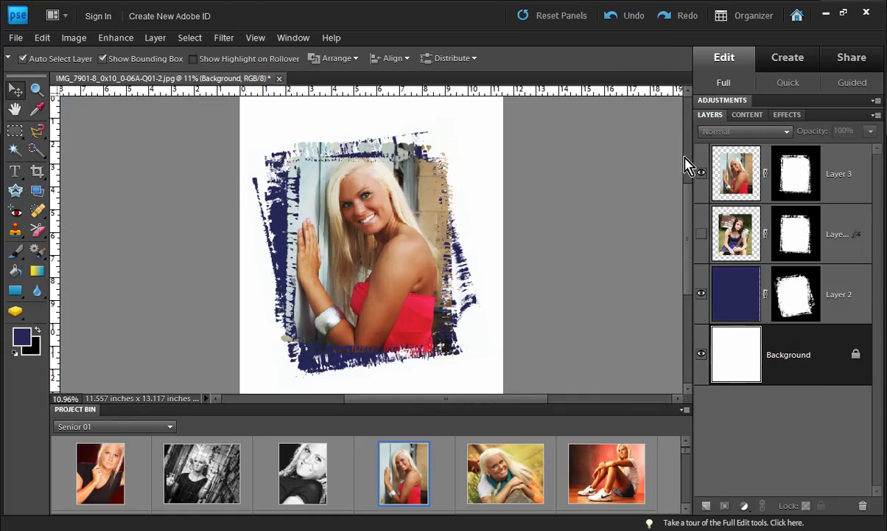
pyautogui.click(840, 177)
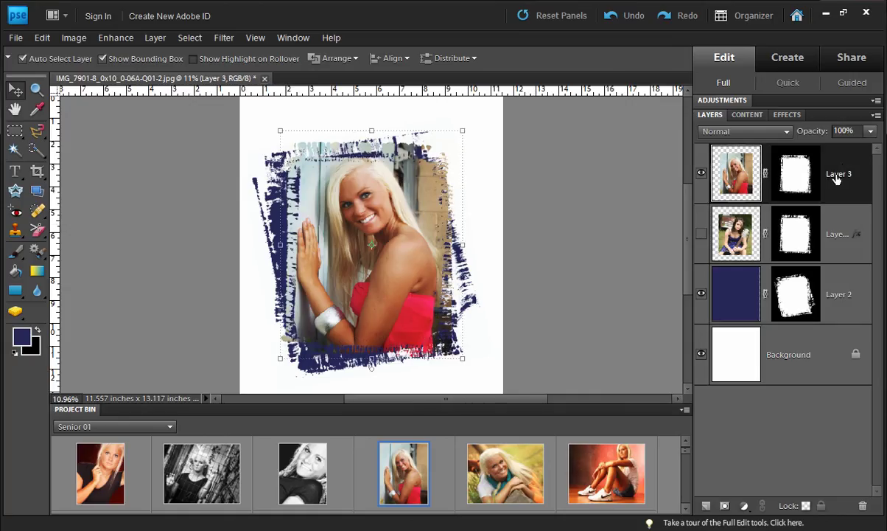
pyautogui.click(847, 225)
pyautogui.rightClick(847, 224)
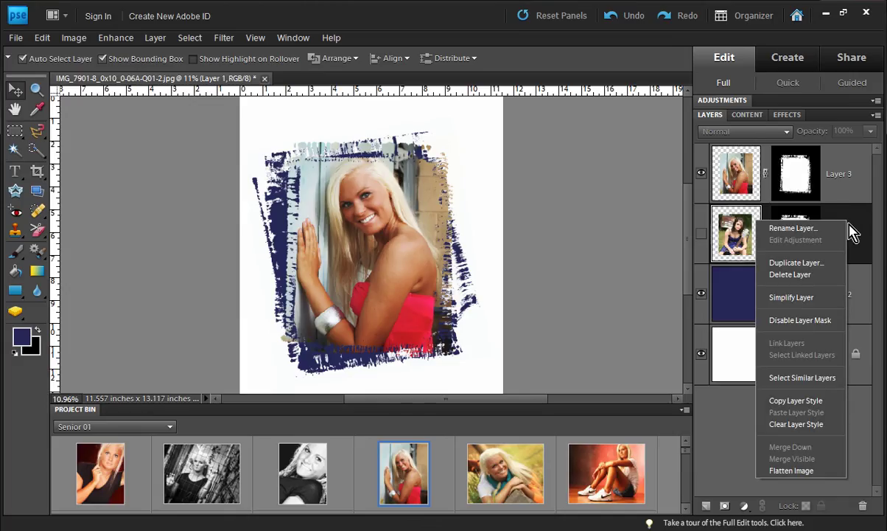
pyautogui.click(813, 409)
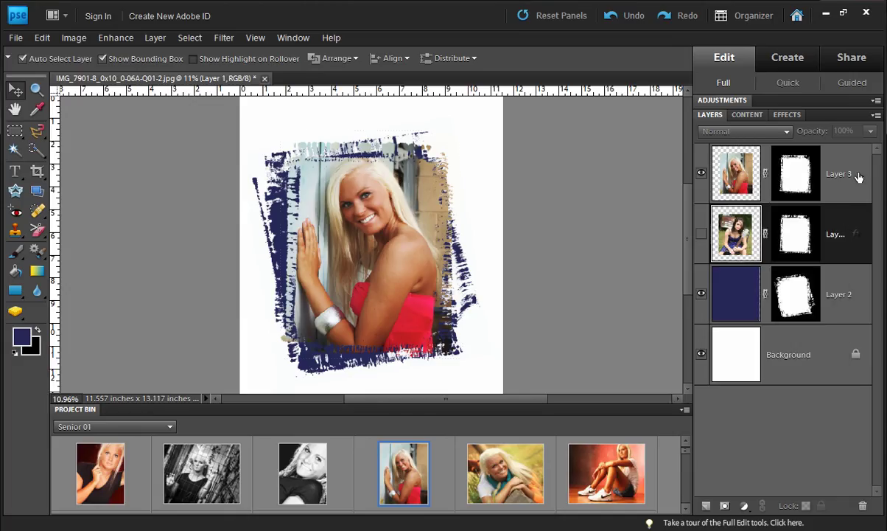
# Paste the drop shadow style onto Layer 3 and fit the page in the window.
pyautogui.click(832, 174)
pyautogui.rightClick(857, 175)
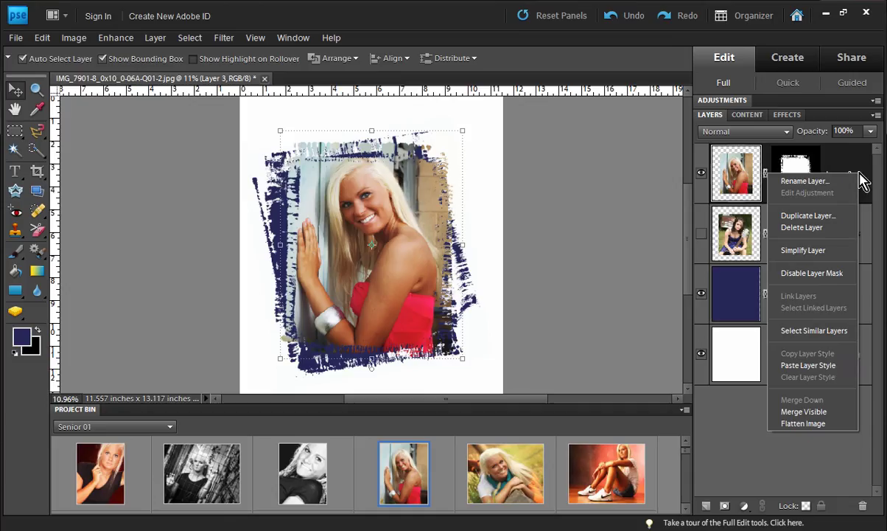
pyautogui.click(833, 365)
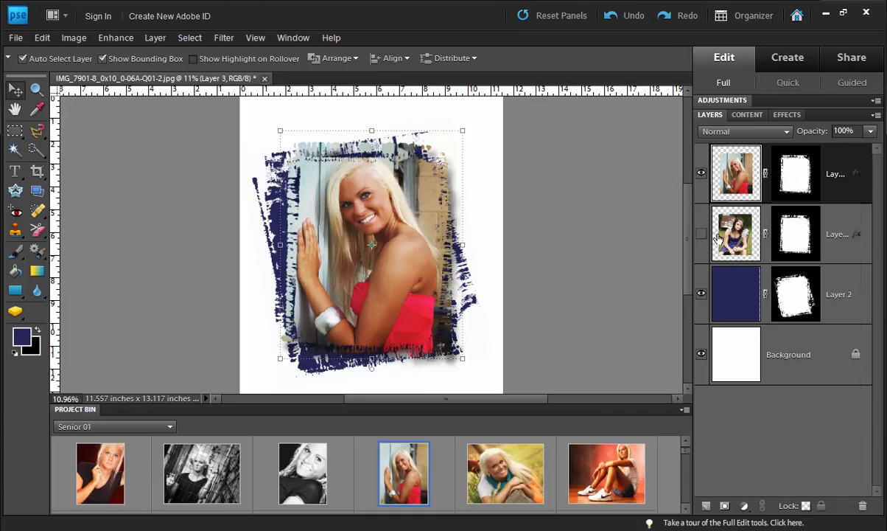
pyautogui.click(565, 251)
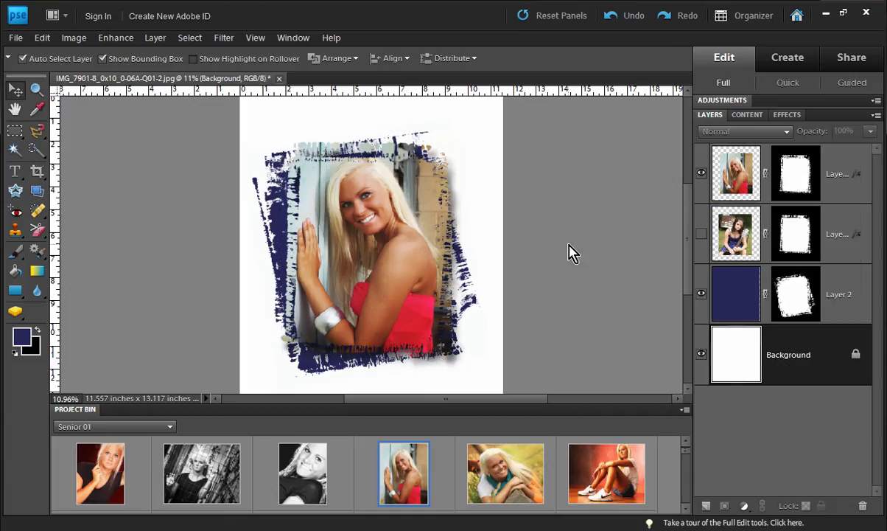
pyautogui.hotkey('ctrl', '0')
pyautogui.click(403, 235)
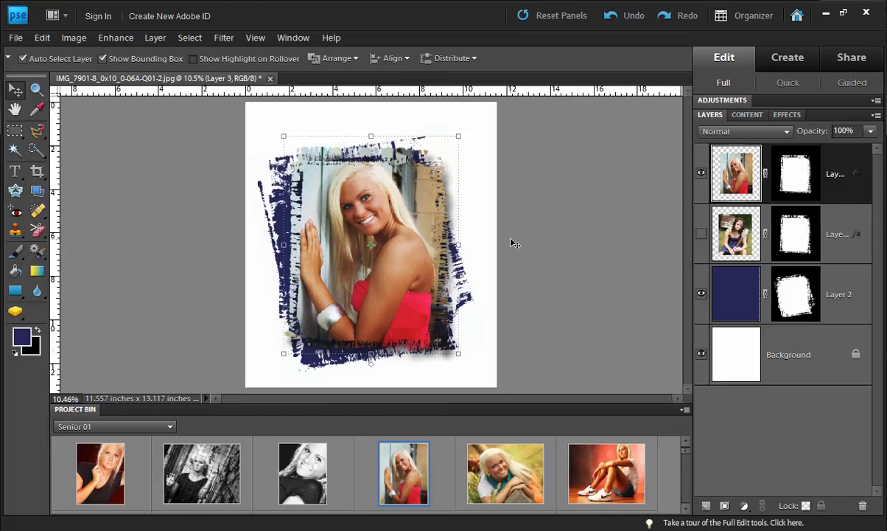
# Unlink Layer 3's mask, then scale the blonde portrait to 114% and tilt it slightly.
pyautogui.click(553, 242)
pyautogui.click(837, 201)
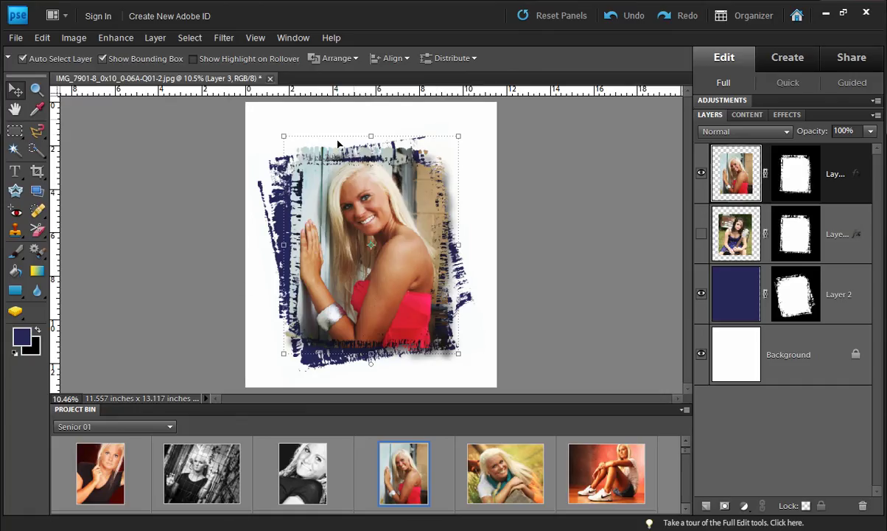
pyautogui.click(764, 174)
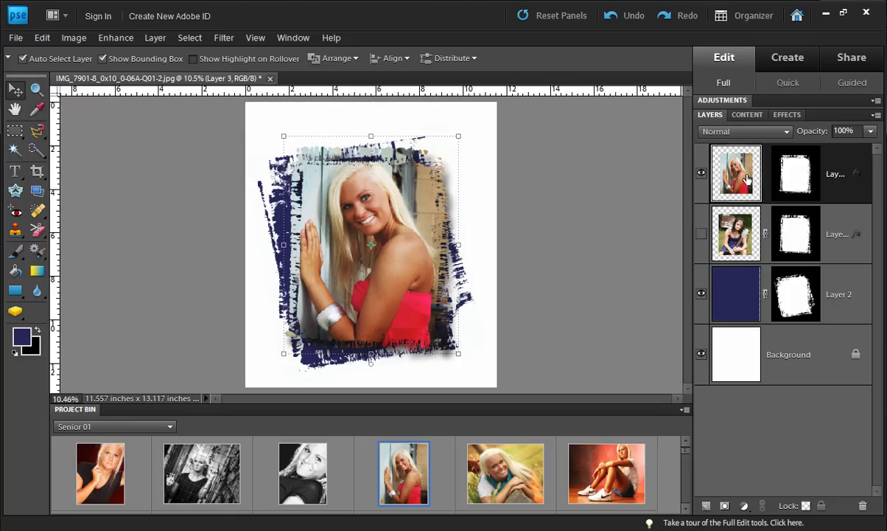
pyautogui.hotkey('ctrl', 't')
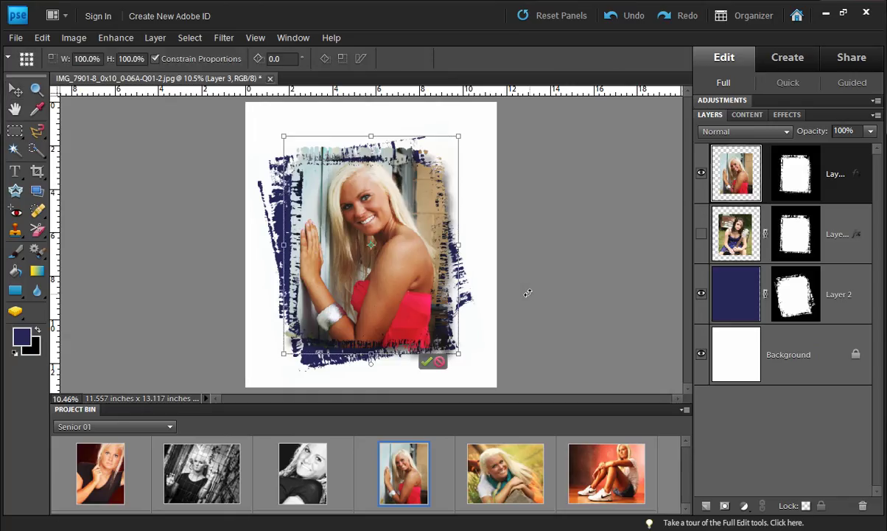
pyautogui.moveTo(527, 294)
pyautogui.mouseDown()
pyautogui.moveTo(549, 264)
pyautogui.moveTo(527, 311)
pyautogui.moveTo(535, 281)
pyautogui.mouseUp()
pyautogui.moveTo(461, 136); pyautogui.dragTo(476, 125)
pyautogui.moveTo(526, 215); pyautogui.dragTo(562, 236)
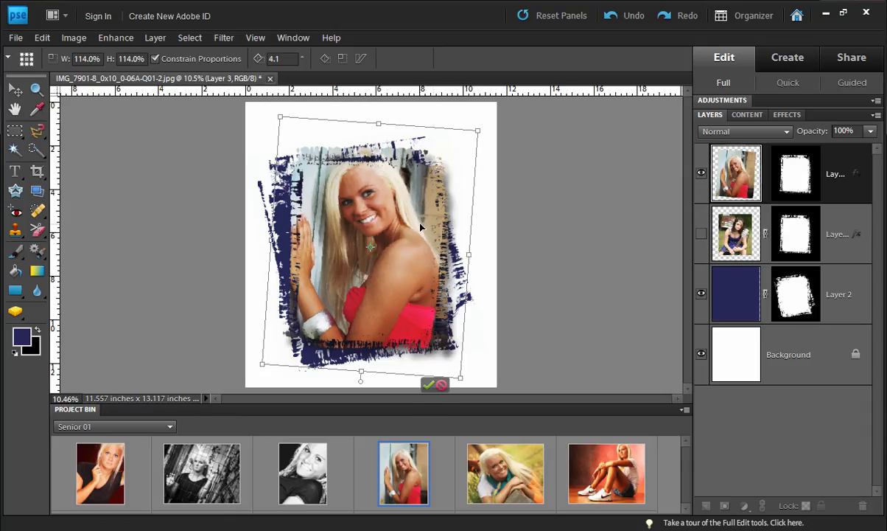
pyautogui.press('Return')
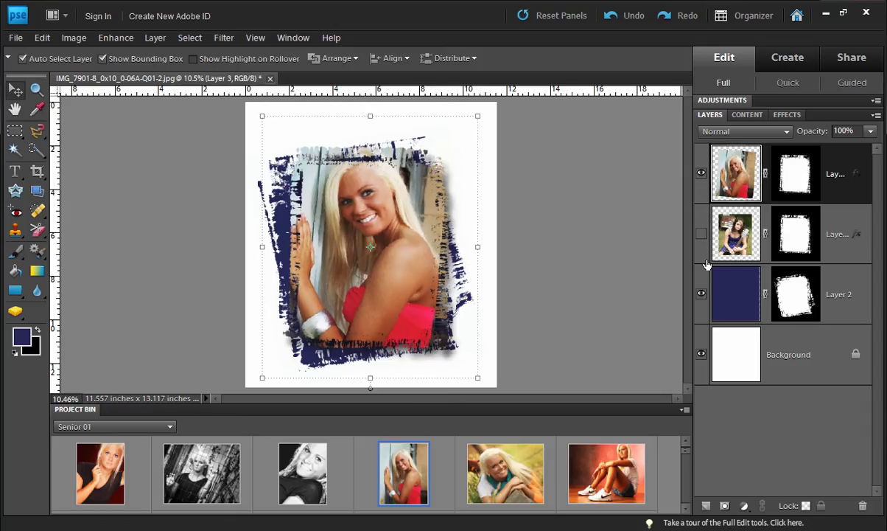
pyautogui.click(567, 195)
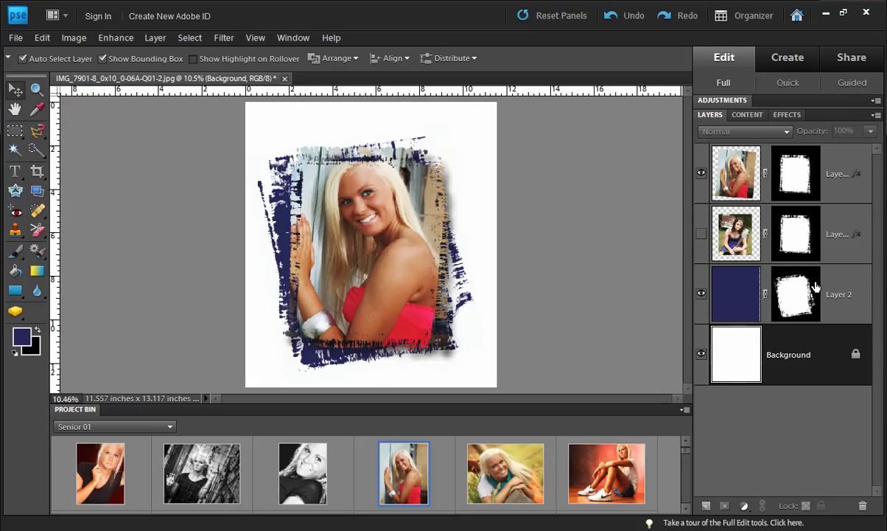